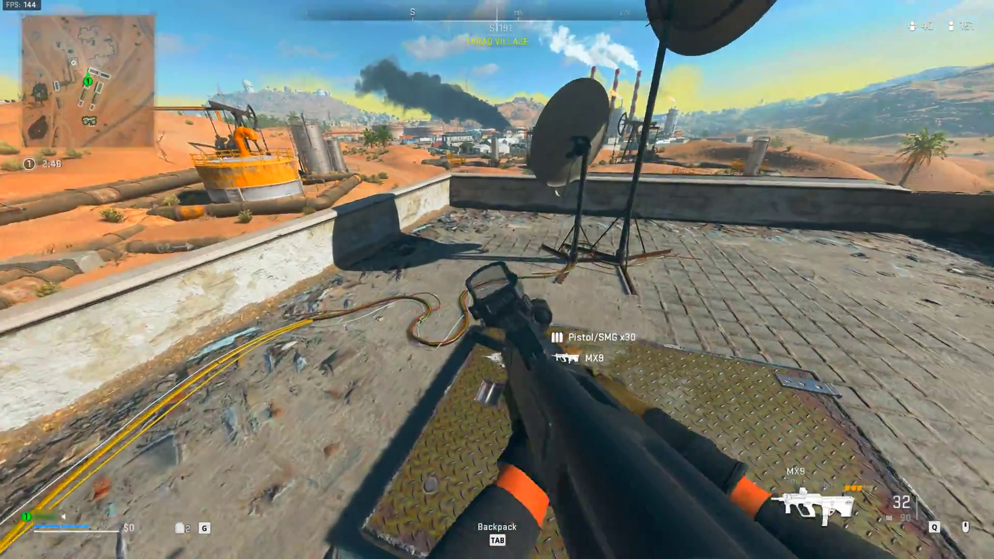
pyautogui.press('1')
# Switch to the MX9, loot the supply box, and sprint out into the open warehouse
pyautogui.press('f')
pyautogui.press('f')
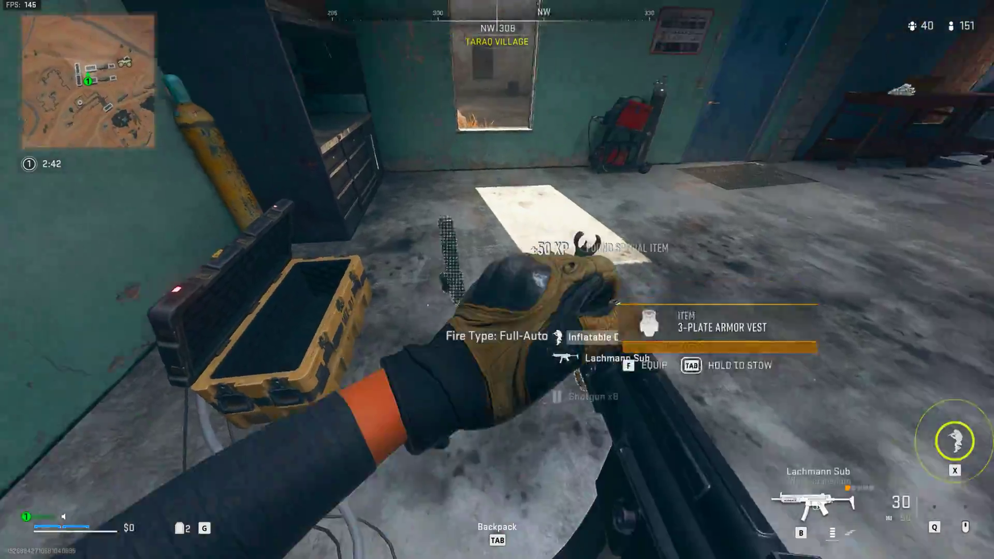
pyautogui.press('w')
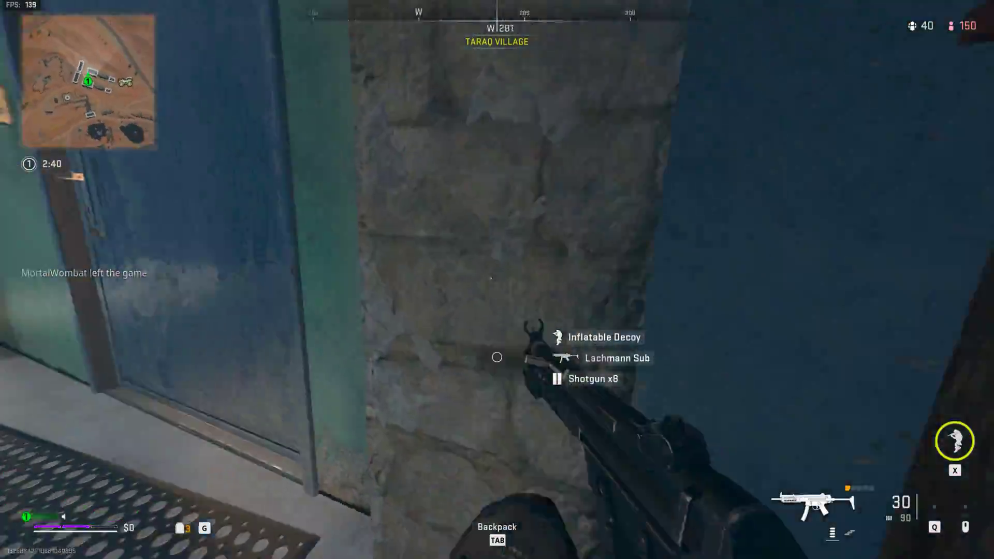
pyautogui.press('w')
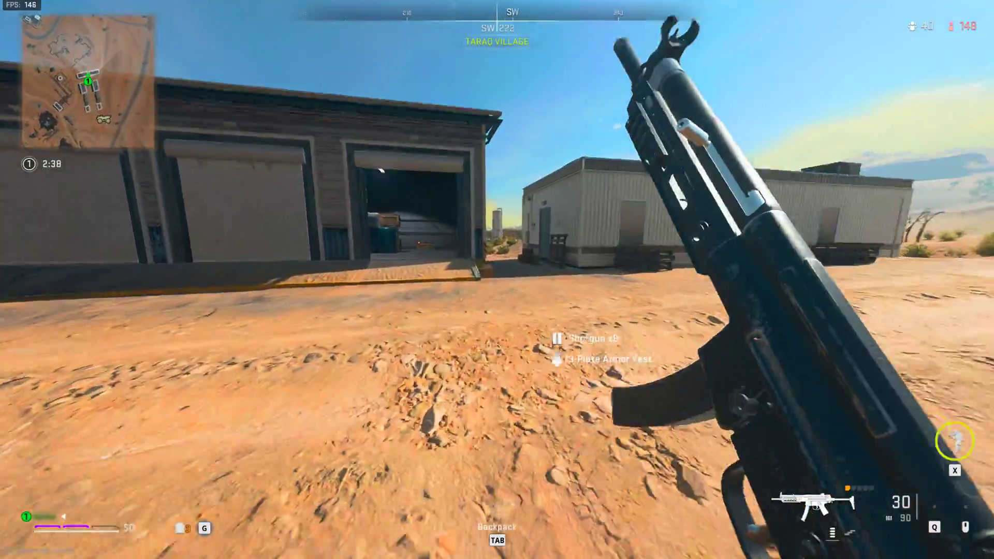
pyautogui.press('w')
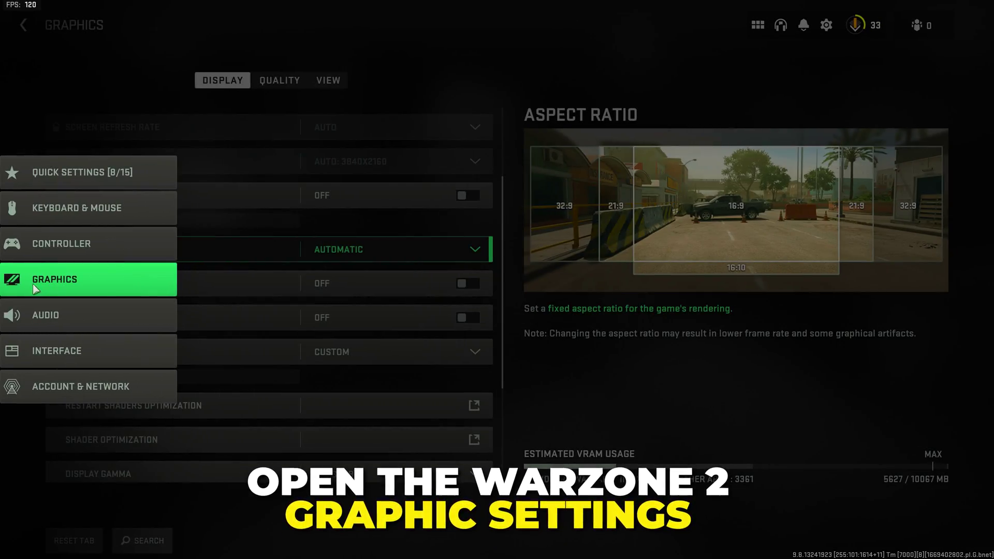
pyautogui.scroll(-3, 202, 284)
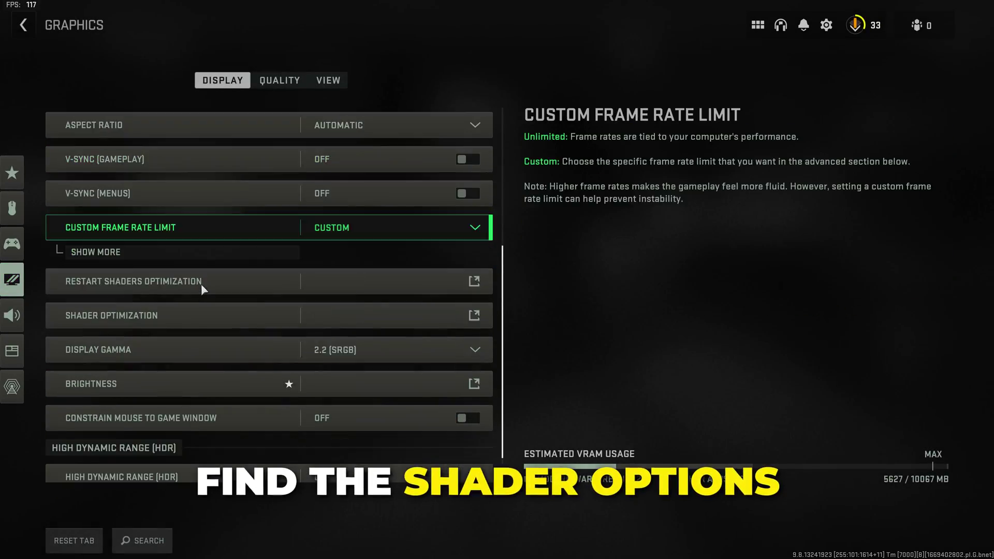
pyautogui.scroll(-1, 200, 272)
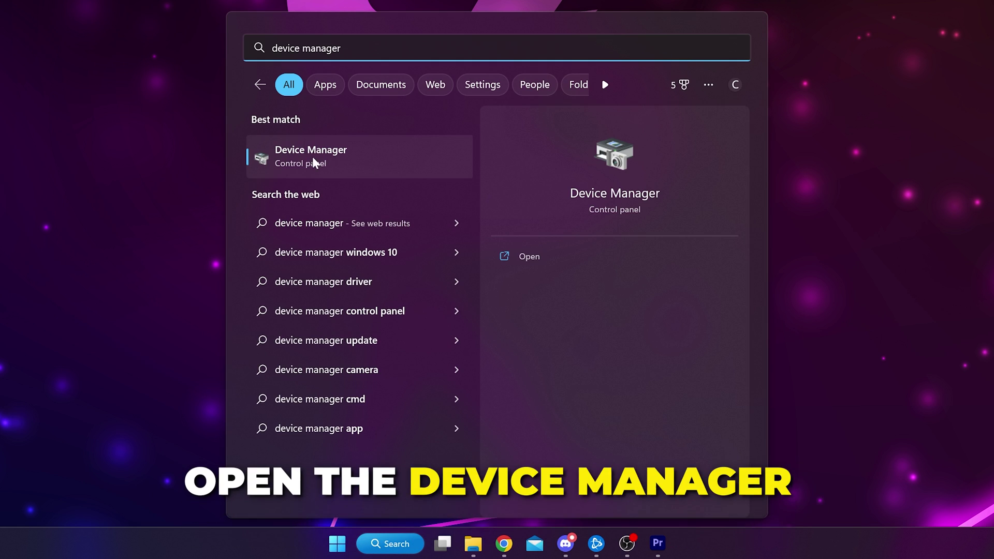
# Run Device Manager's automatic driver search for the RTX 3080 and close the result
pyautogui.click(316, 155)
pyautogui.doubleClick(257, 197)
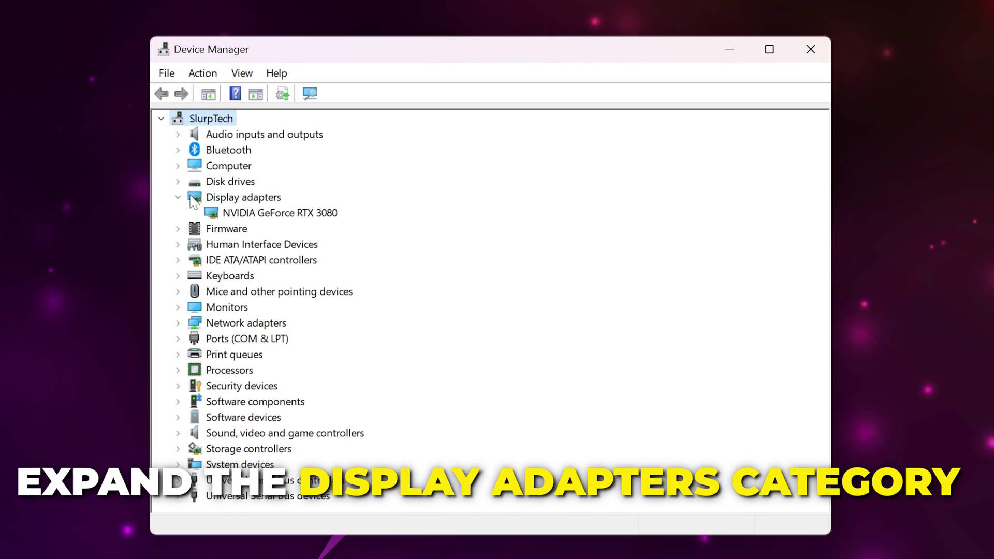
pyautogui.rightClick(242, 214)
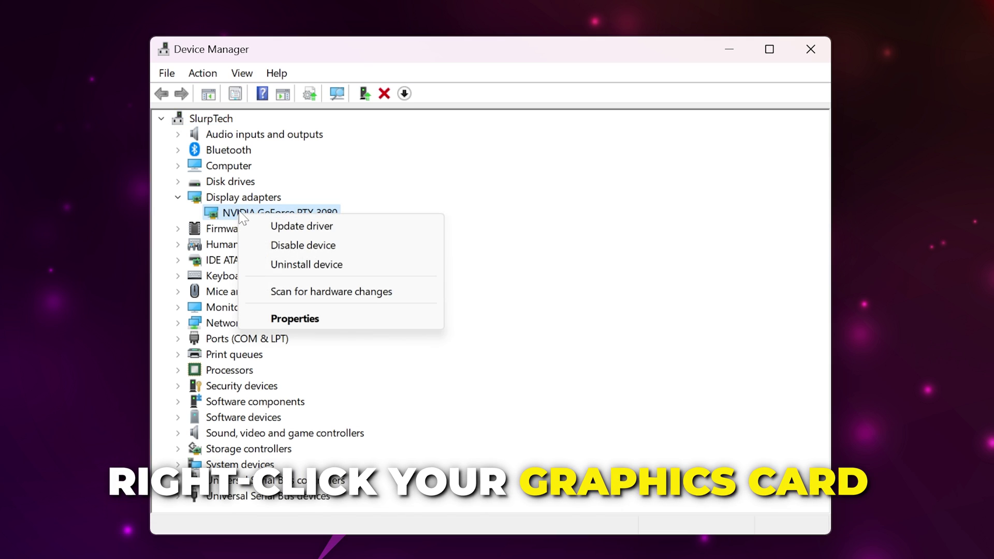
pyautogui.click(330, 234)
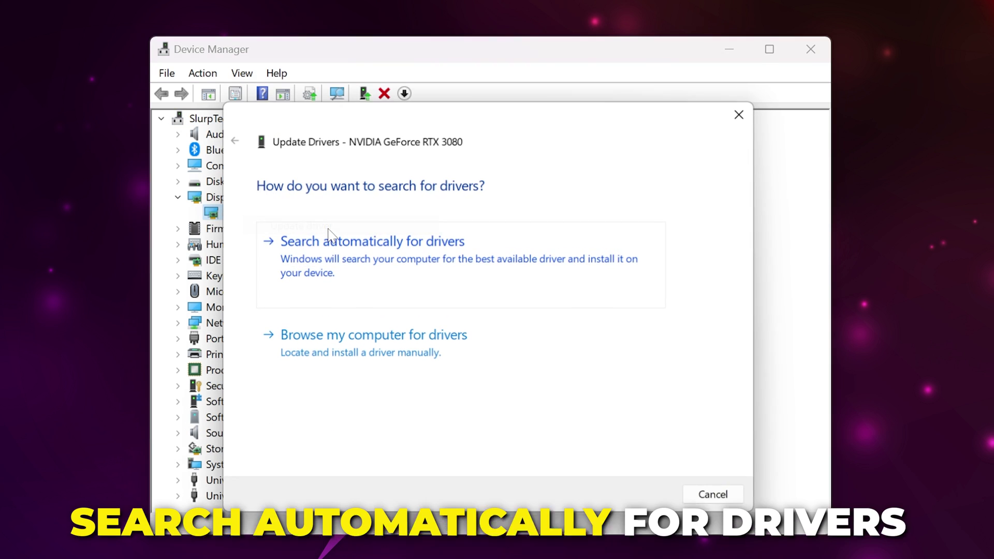
pyautogui.click(362, 259)
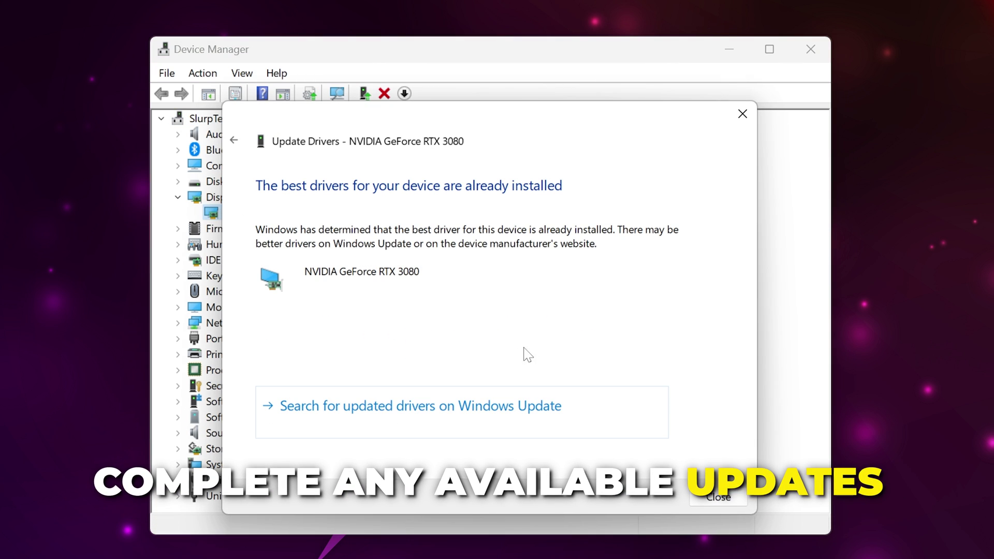
pyautogui.click(723, 502)
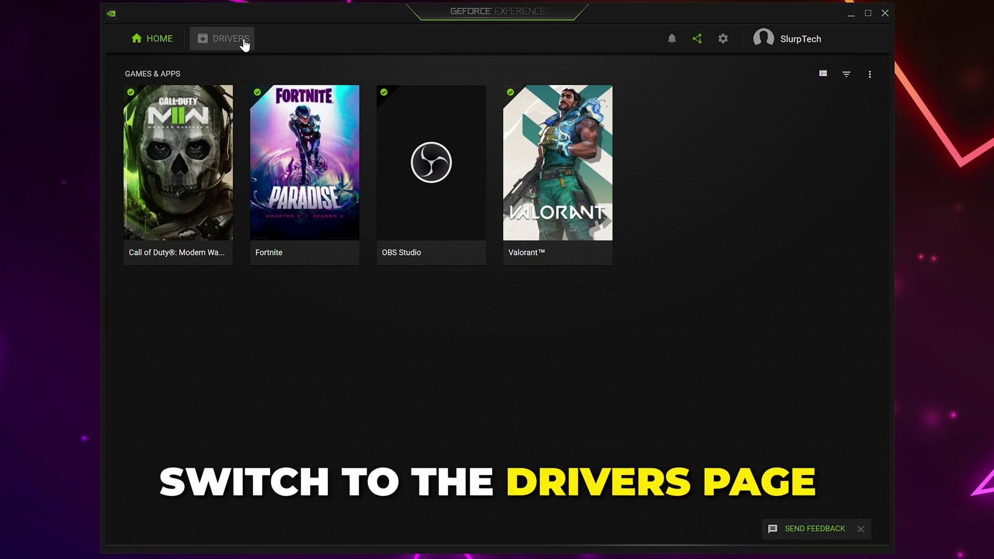
# Check for driver updates in GeForce Experience, confirming Game Ready Driver 526.98 is current
pyautogui.click(218, 43)
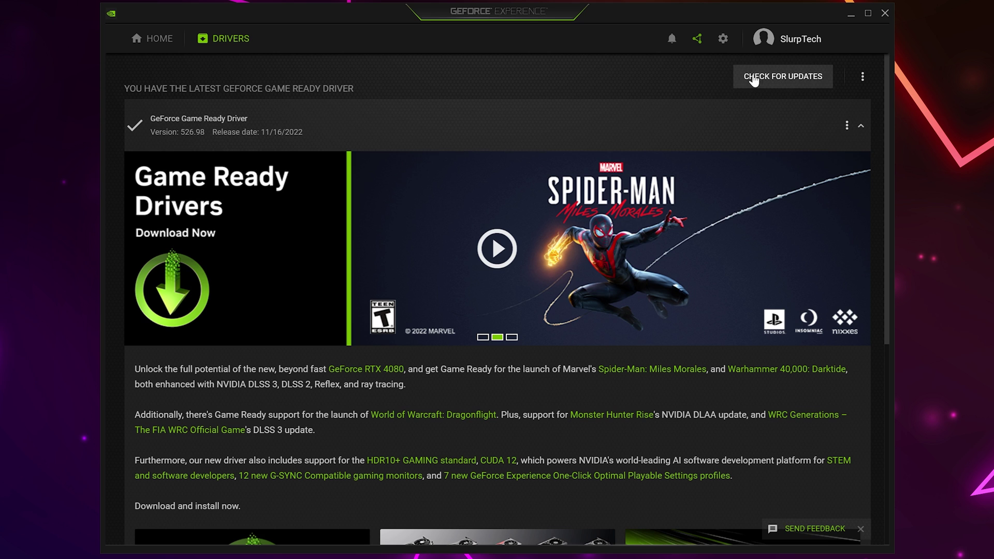
pyautogui.click(766, 86)
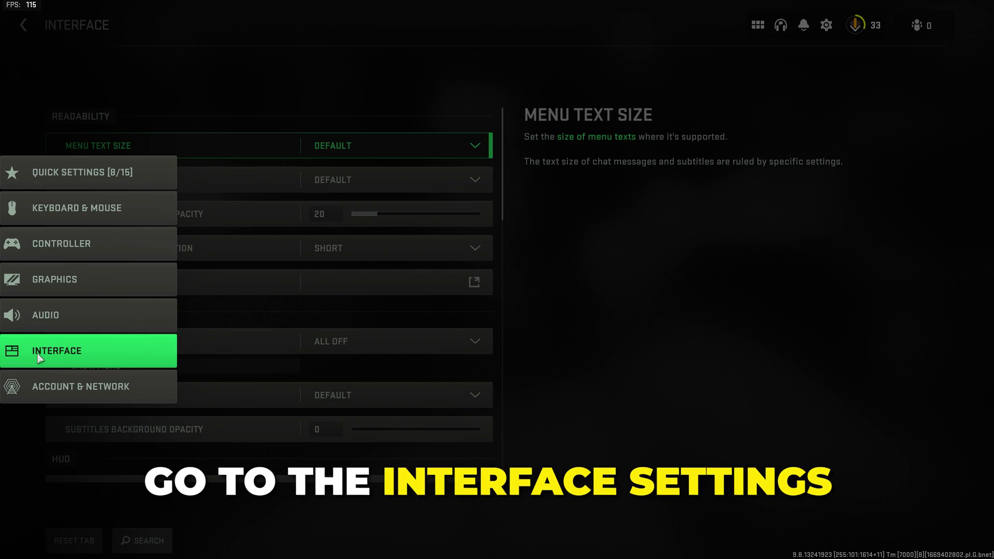
pyautogui.scroll(-10, 415, 357)
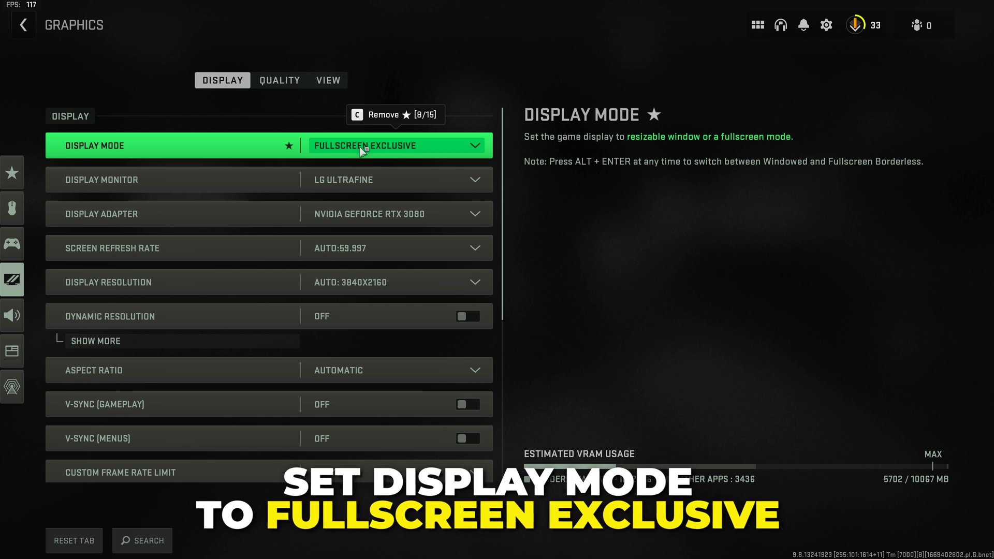
# Bring up Warzone 2's Quality graphics settings
pyautogui.click(293, 87)
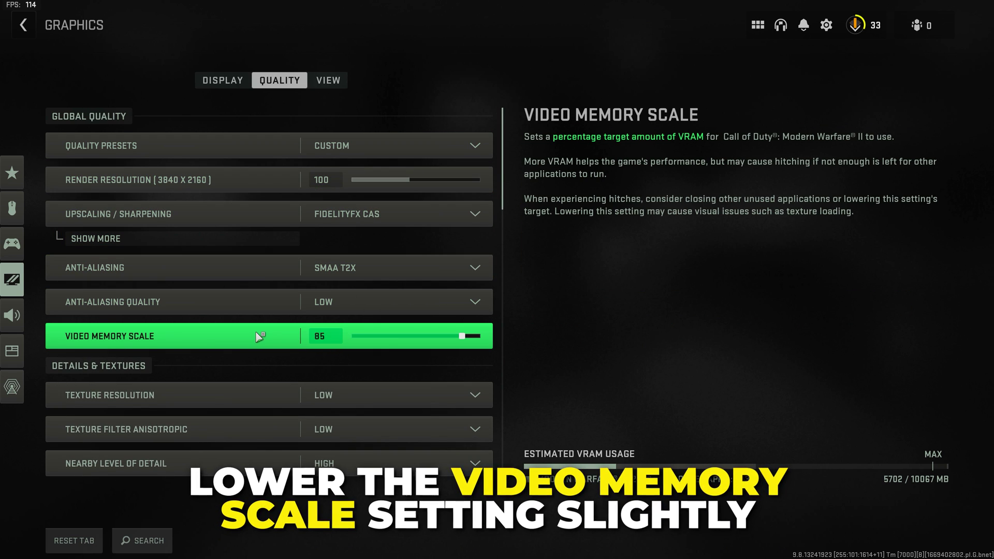
pyautogui.scroll(-3, 346, 342)
pyautogui.scroll(-6, 346, 345)
pyautogui.scroll(-2, 347, 342)
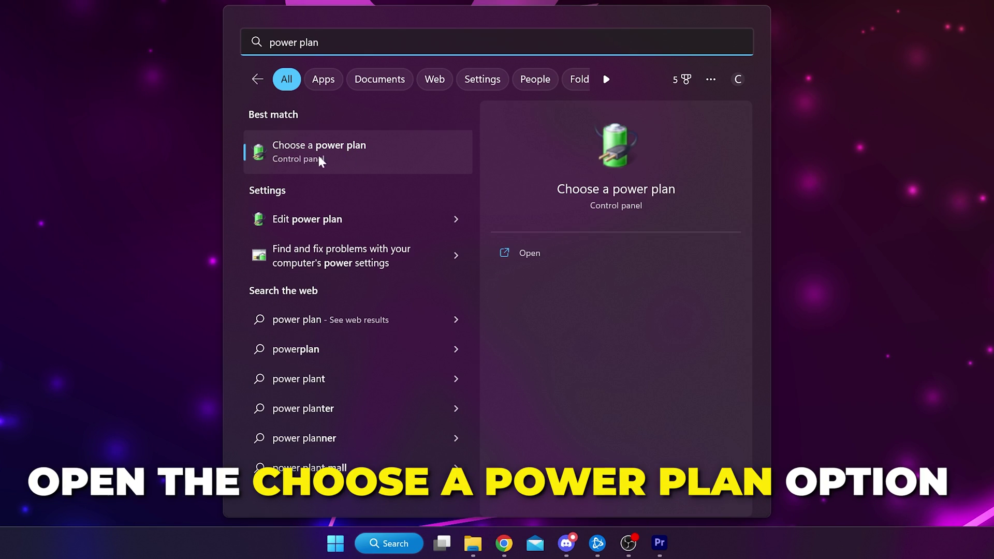
# Set the High performance plan's minimum processor state to 30%, checking maximum stays 100%
pyautogui.click(344, 162)
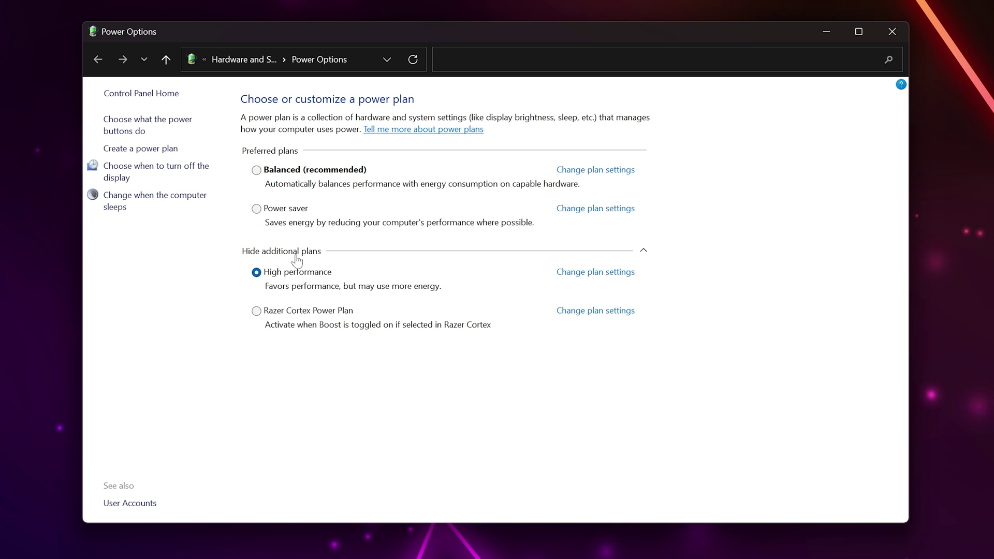
pyautogui.click(583, 279)
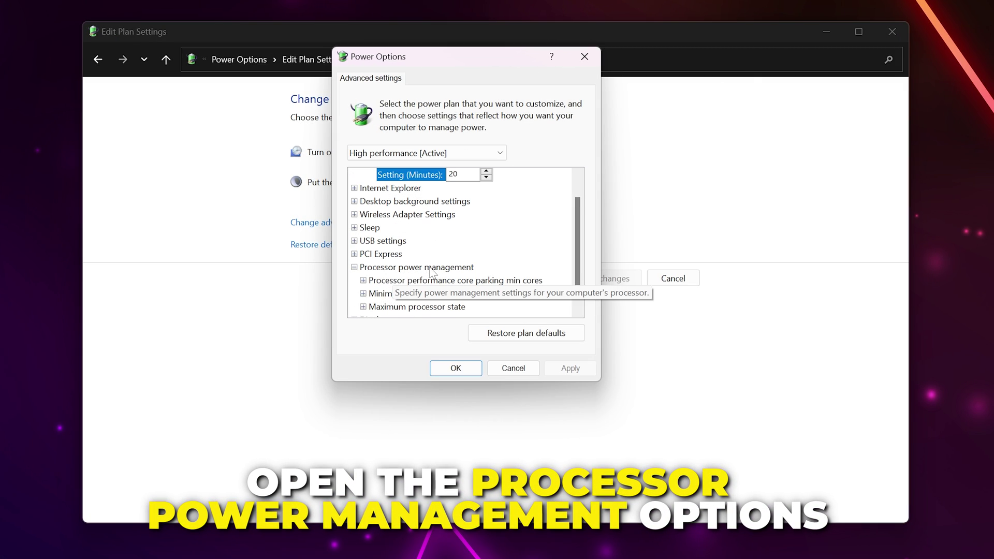
pyautogui.doubleClick(435, 293)
pyautogui.scroll(-1, 449, 274)
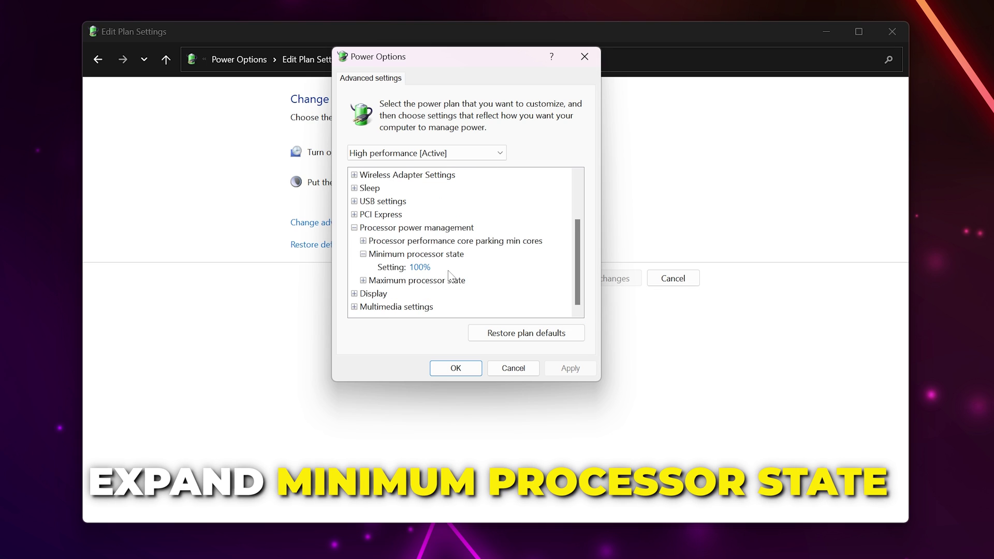
pyautogui.click(419, 268)
pyautogui.write('30')
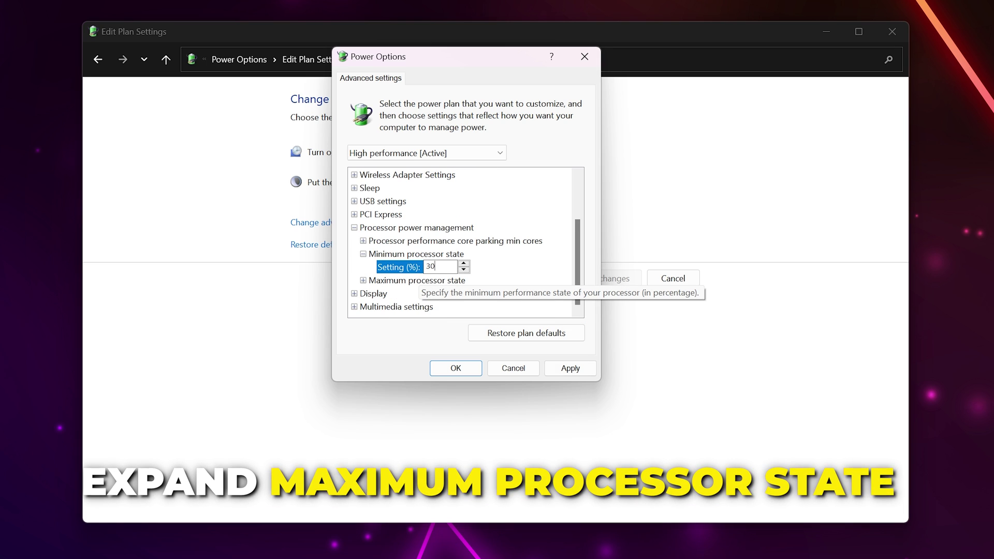
pyautogui.click(381, 280)
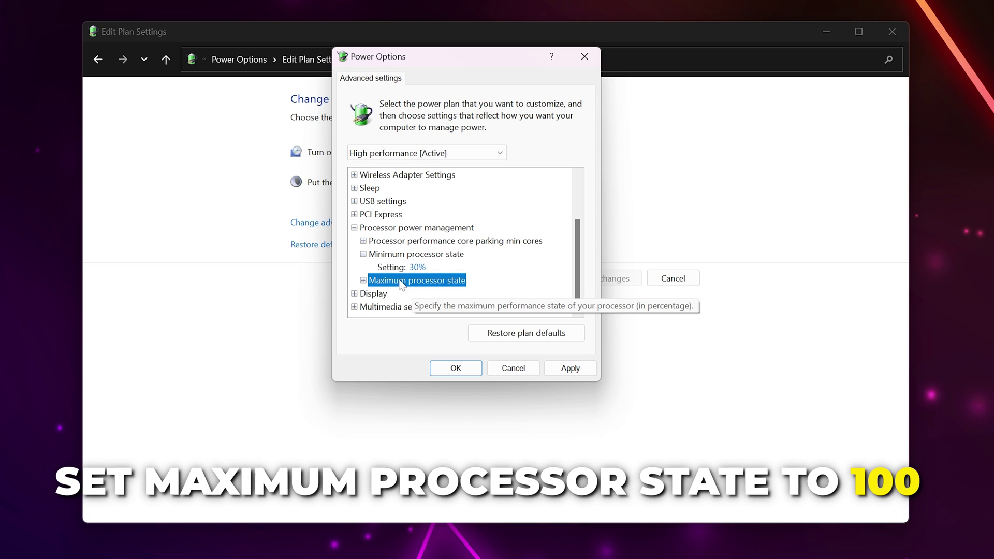
pyautogui.click(363, 280)
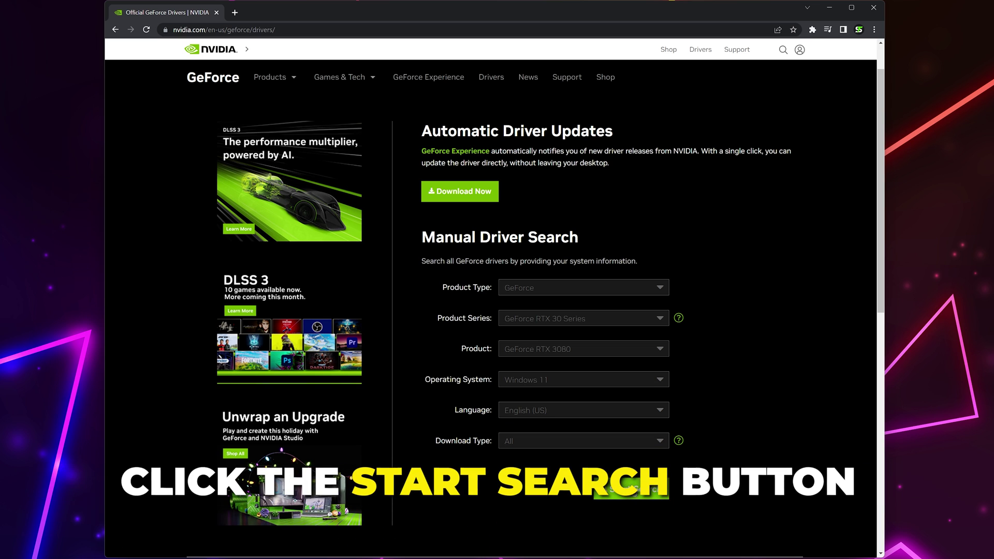
# Search RTX 3080 drivers and download Game Ready Driver 526.47
pyautogui.click(632, 491)
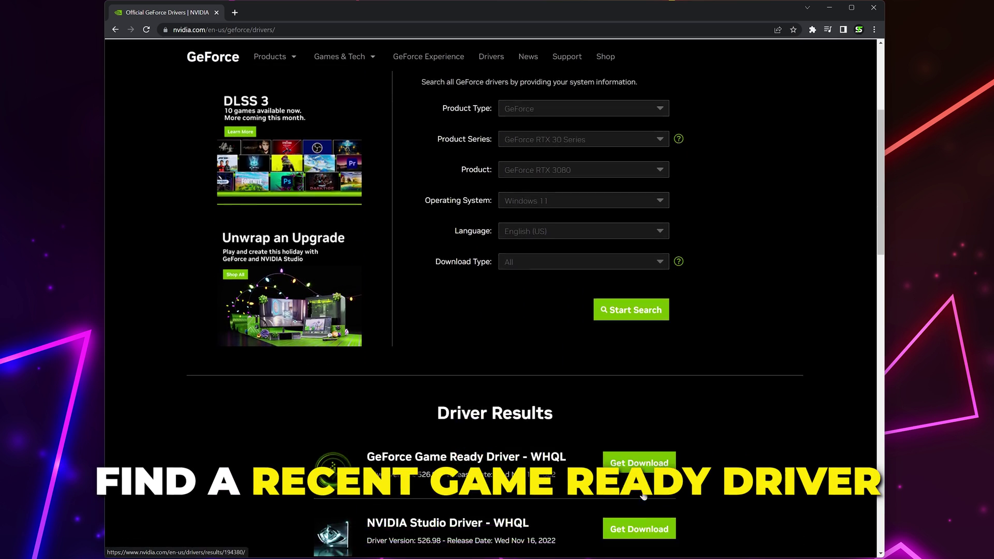
pyautogui.scroll(-1, 720, 420)
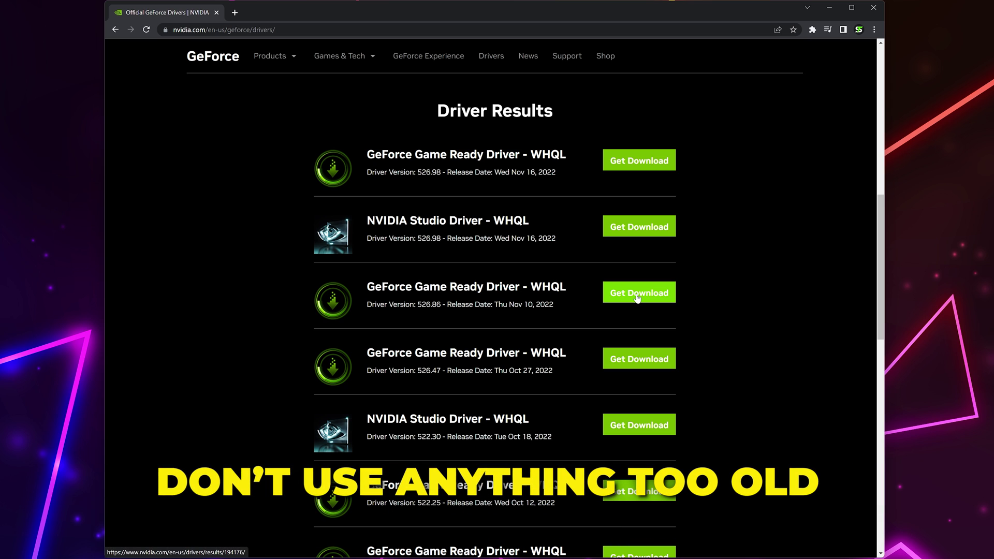
pyautogui.click(635, 361)
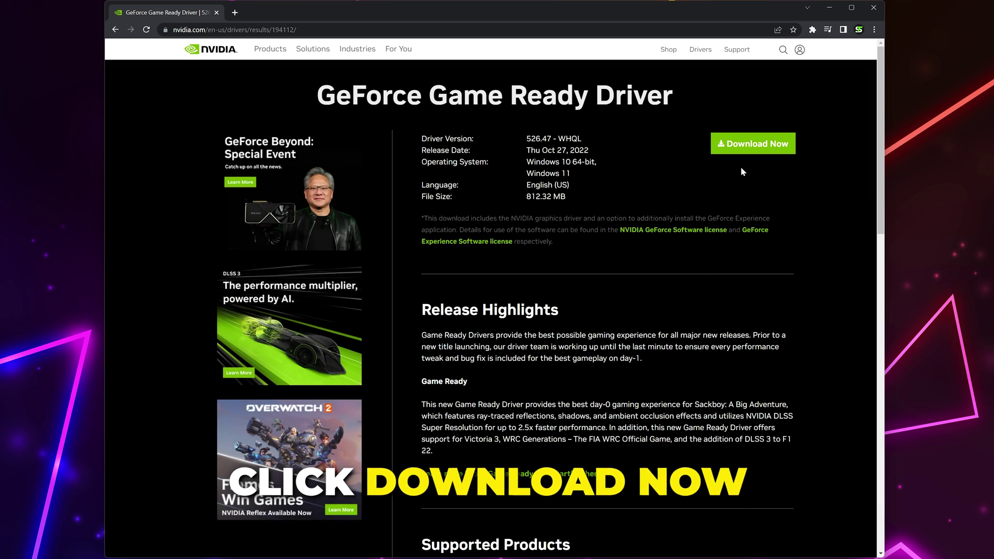
pyautogui.click(739, 146)
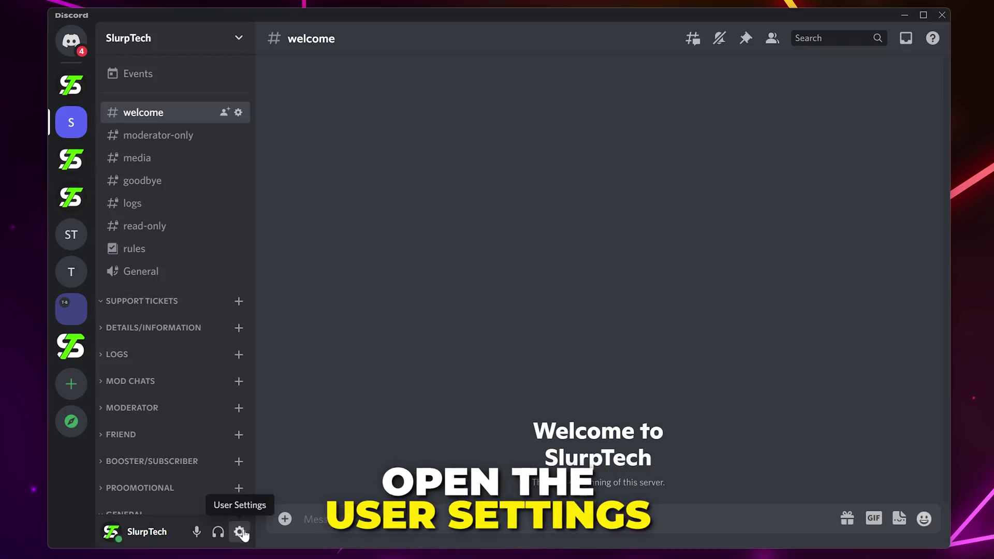
# Turn off Hardware Acceleration in Discord's Advanced settings and confirm the relaunch
pyautogui.click(241, 535)
pyautogui.scroll(-3, 233, 490)
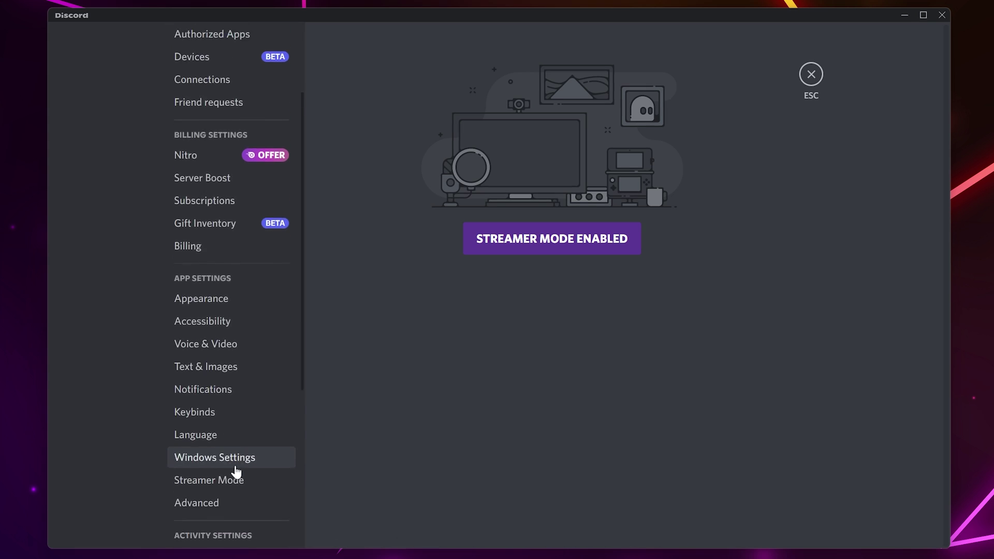
pyautogui.scroll(-2, 232, 452)
pyautogui.click(203, 426)
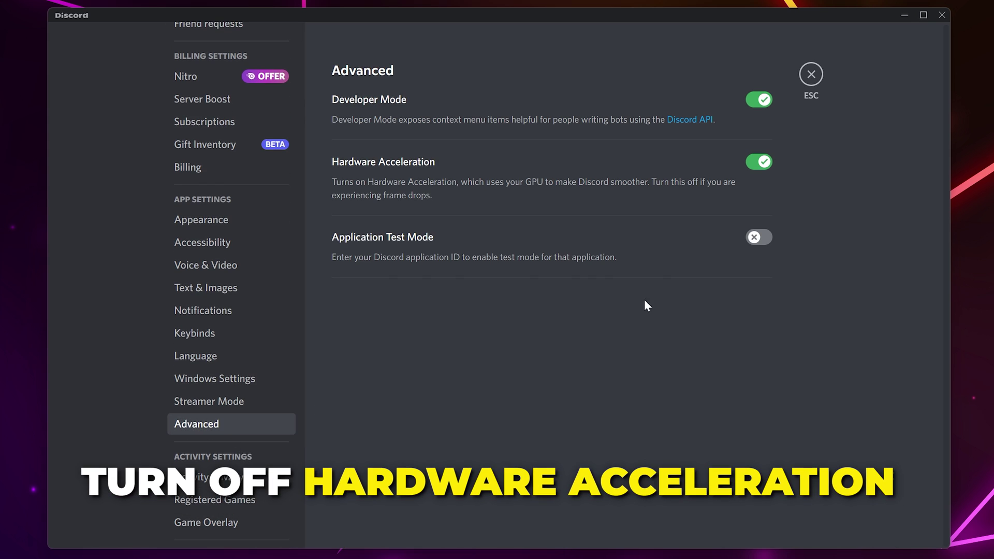
pyautogui.click(759, 162)
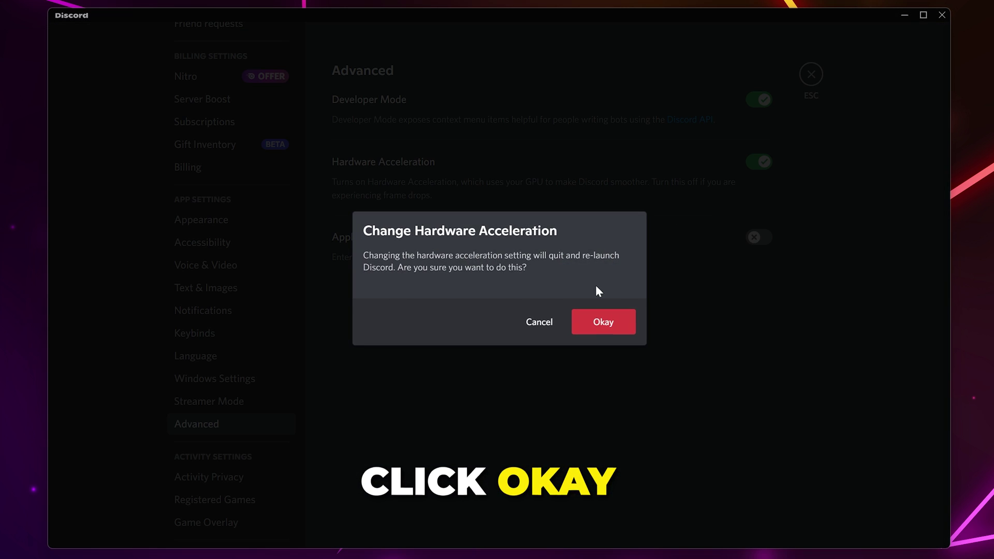
pyautogui.click(592, 325)
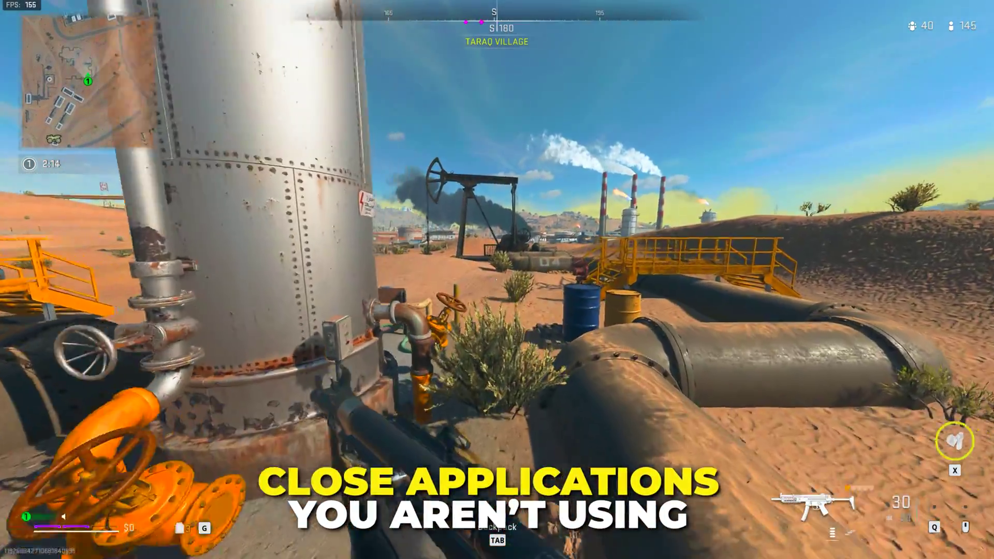
# Quit Logitech G HUB from the tray overflow, then bring up Steam's tray menu
pyautogui.click(597, 526)
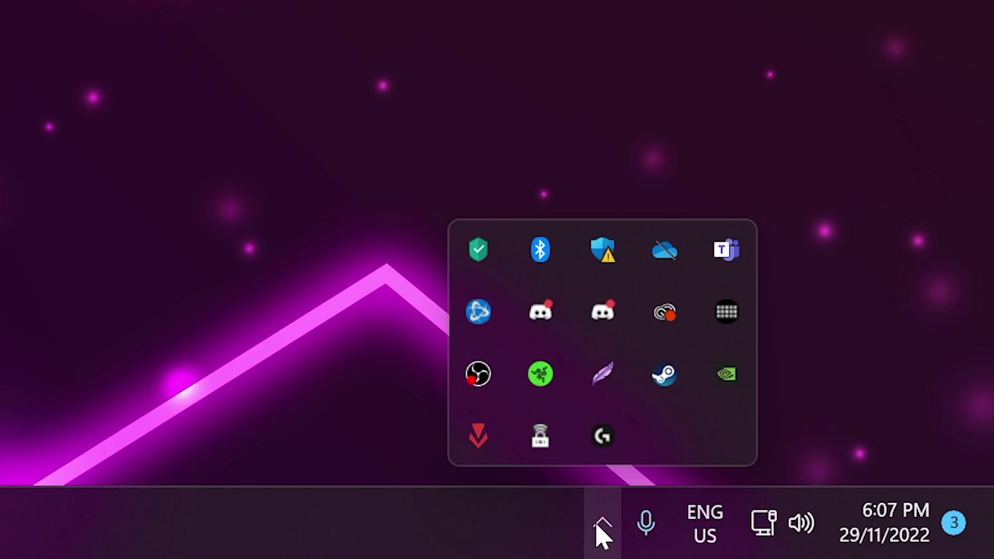
pyautogui.rightClick(606, 439)
pyautogui.click(702, 411)
pyautogui.rightClick(663, 380)
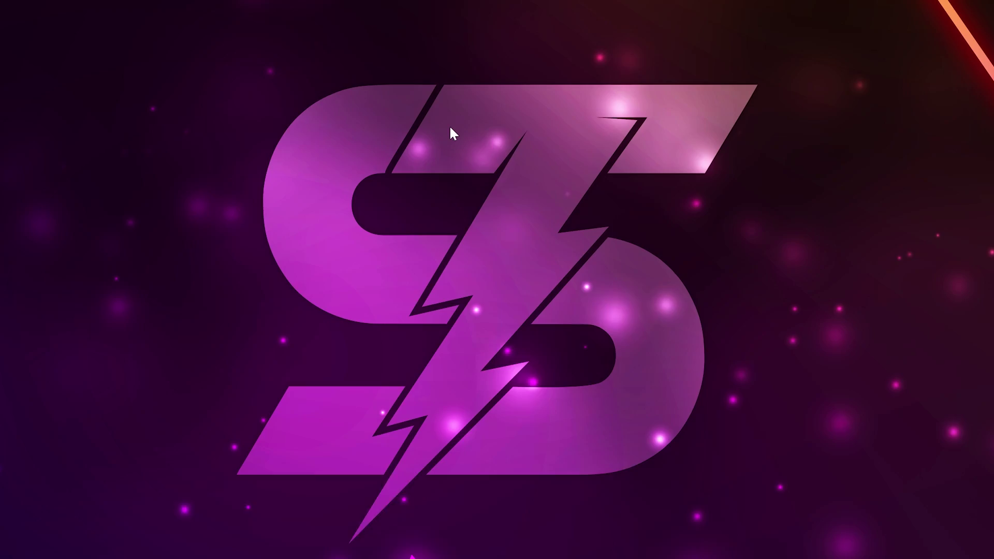
# Launch NVIDIA Control Panel from the desktop's extended right-click menu
pyautogui.rightClick(448, 124)
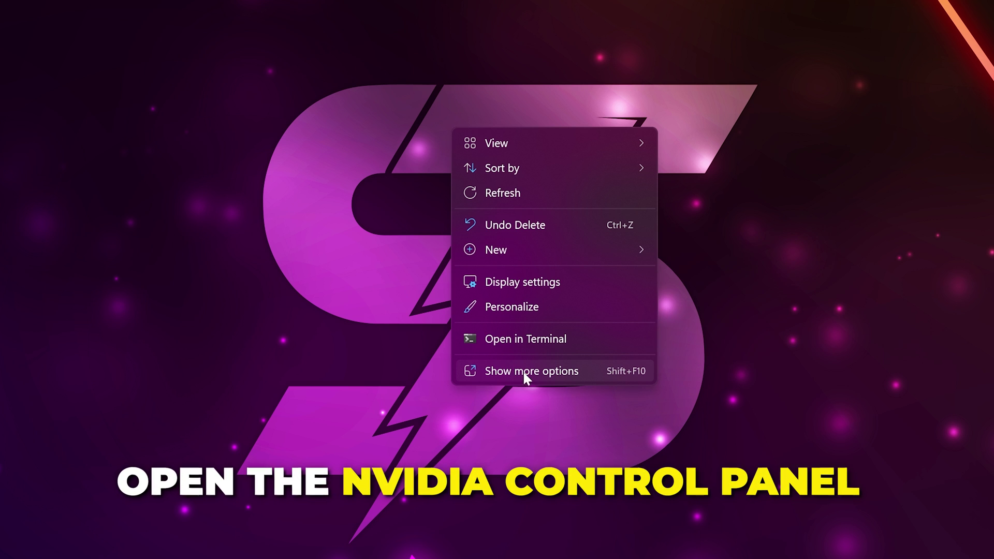
pyautogui.click(513, 371)
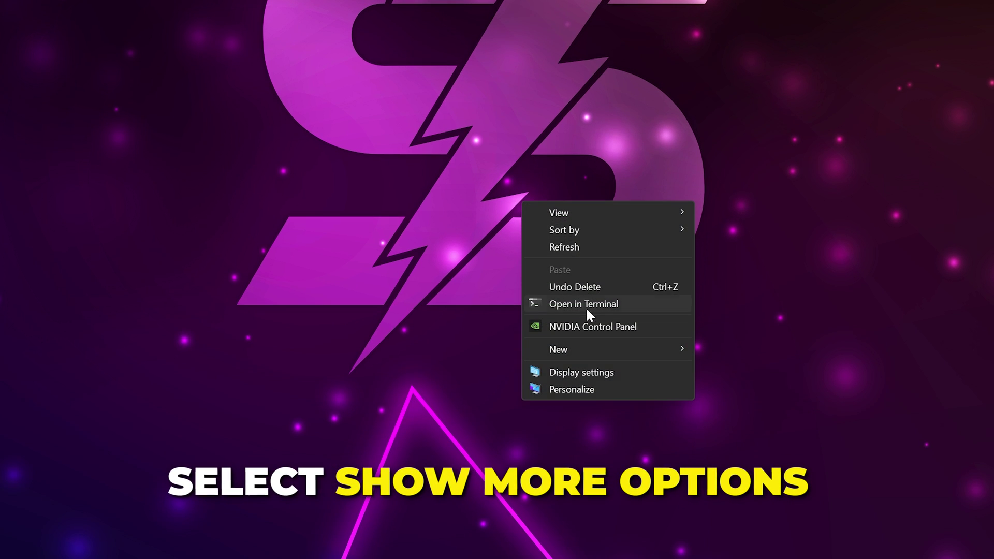
pyautogui.click(581, 326)
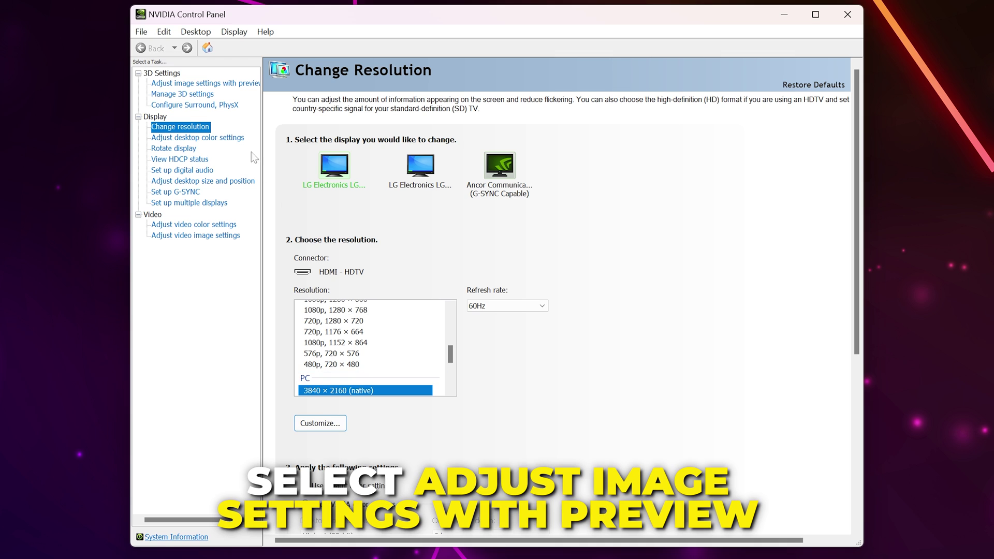
# Choose 'Use the advanced 3D image settings', then go to Manage 3D settings
pyautogui.click(206, 84)
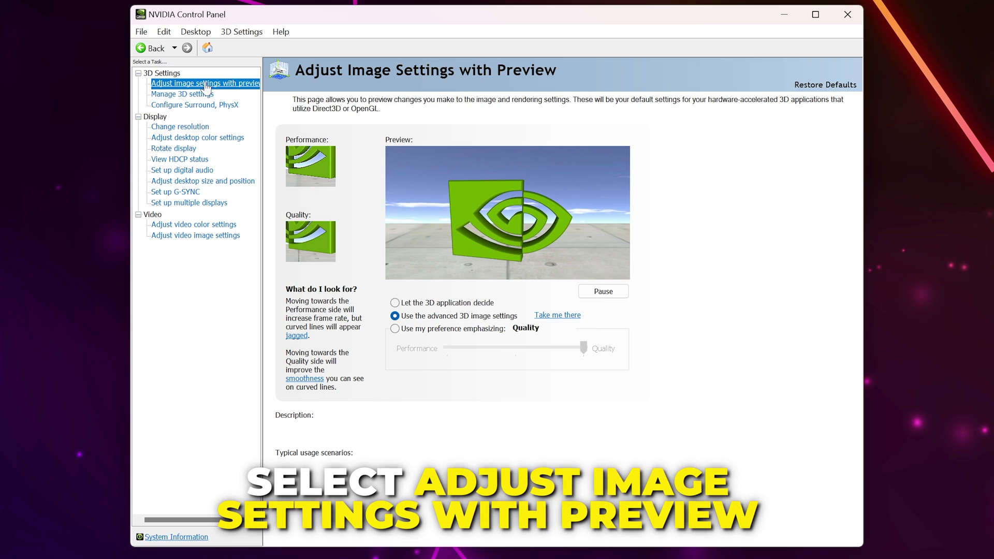
pyautogui.click(450, 317)
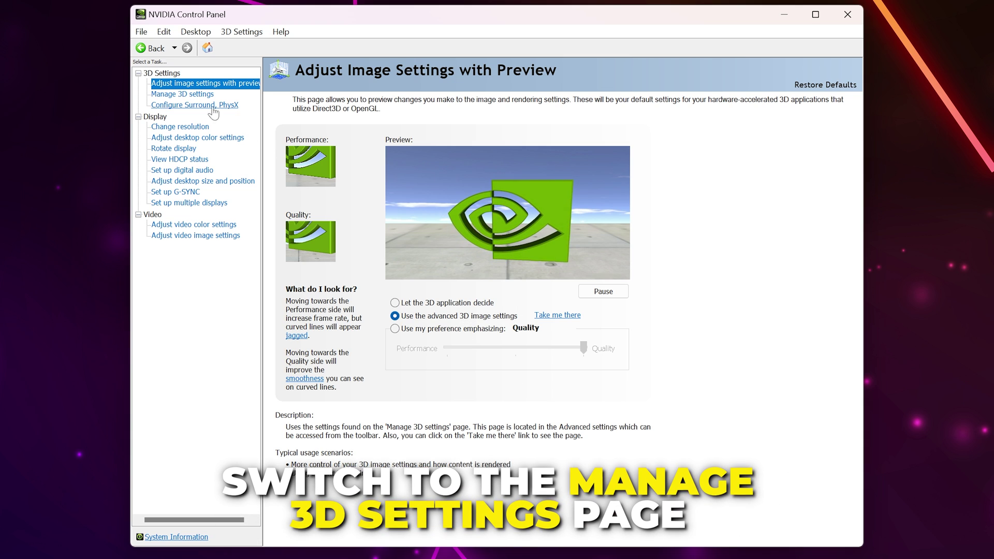
pyautogui.click(189, 95)
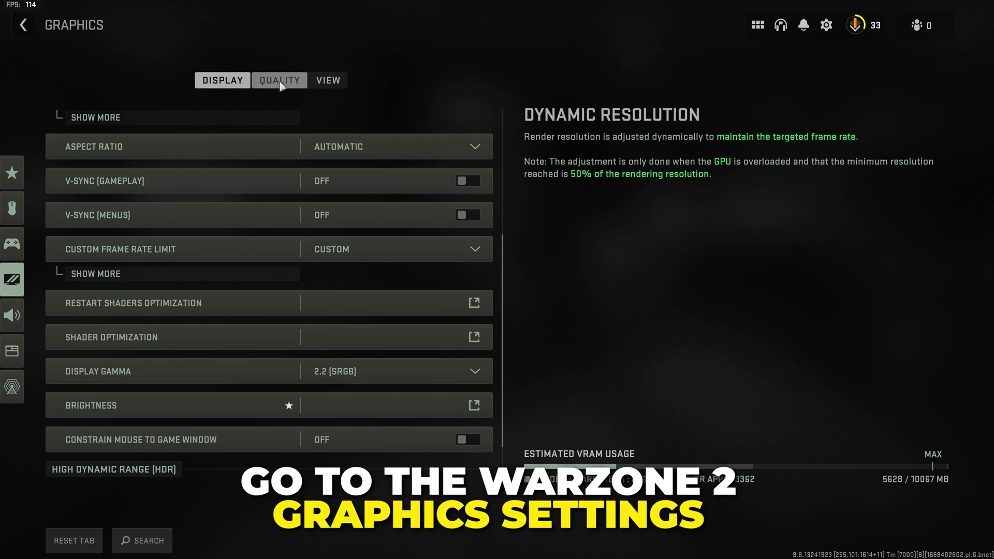
# Set Spot Cache under Shadow & Lighting on the Quality tab to High
pyautogui.click(281, 80)
pyautogui.scroll(-5, 478, 228)
pyautogui.scroll(-4, 478, 228)
pyautogui.scroll(-3, 474, 292)
pyautogui.scroll(-1, 474, 330)
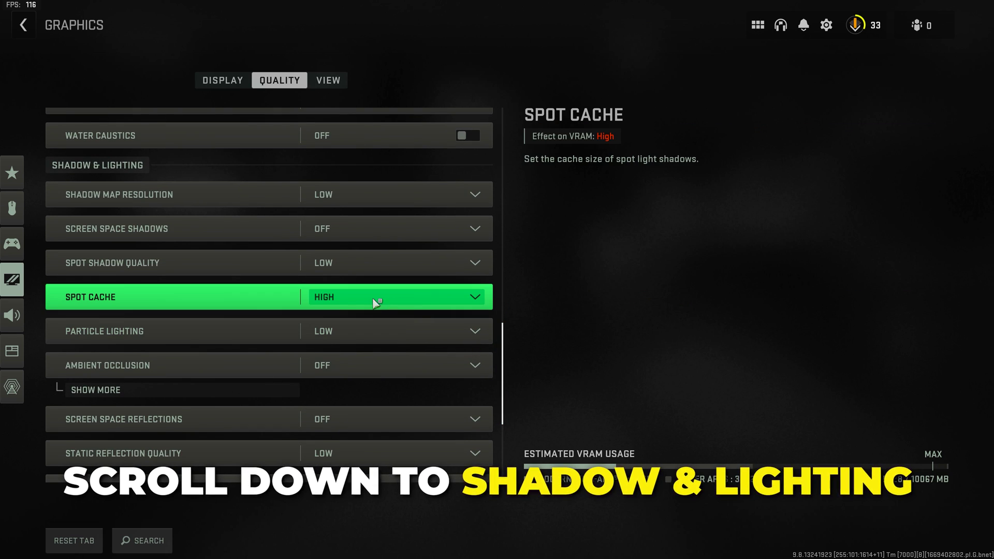
pyautogui.click(368, 299)
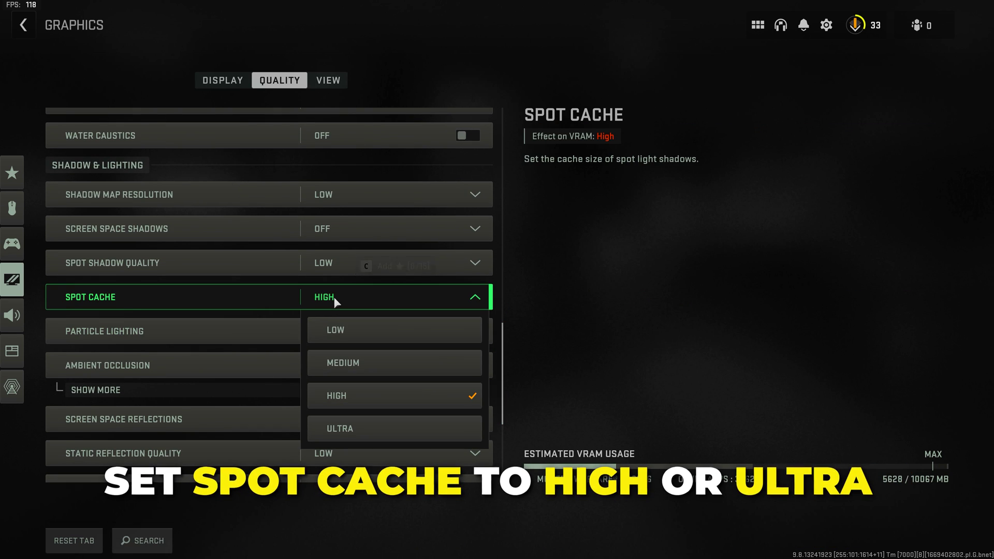
pyautogui.click(347, 402)
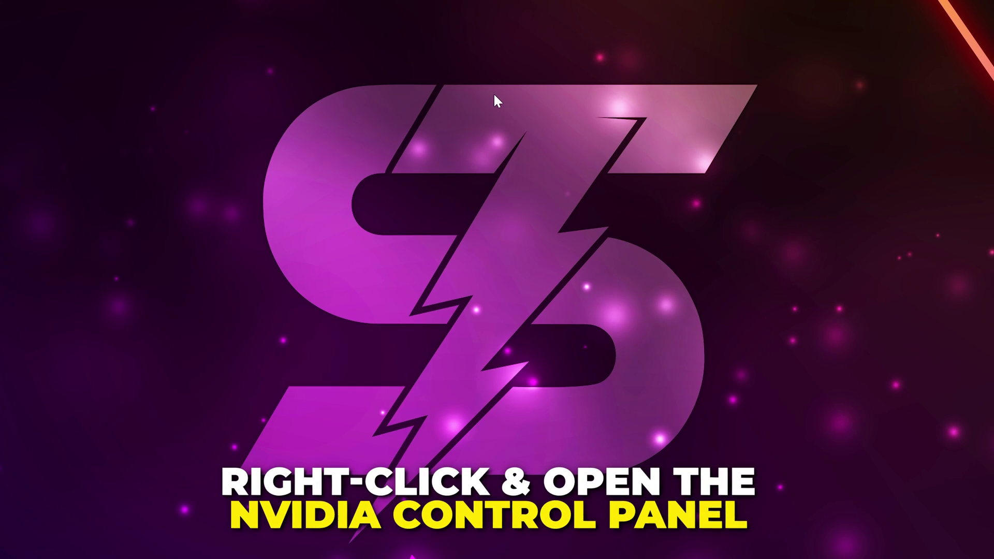
# In NVIDIA Manage 3D settings, set global Shader Cache Size to 10 GB, then Driver Default
pyautogui.rightClick(495, 95)
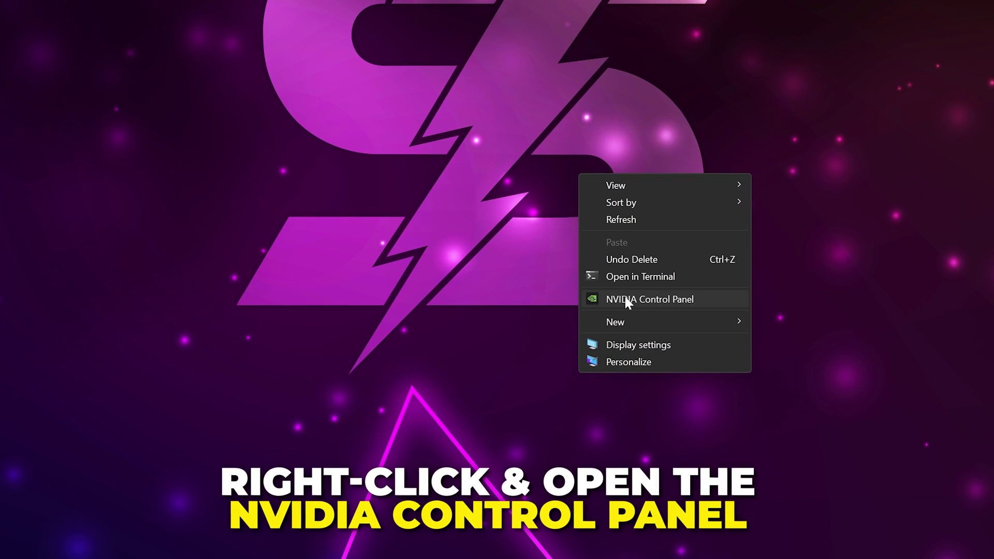
pyautogui.click(625, 294)
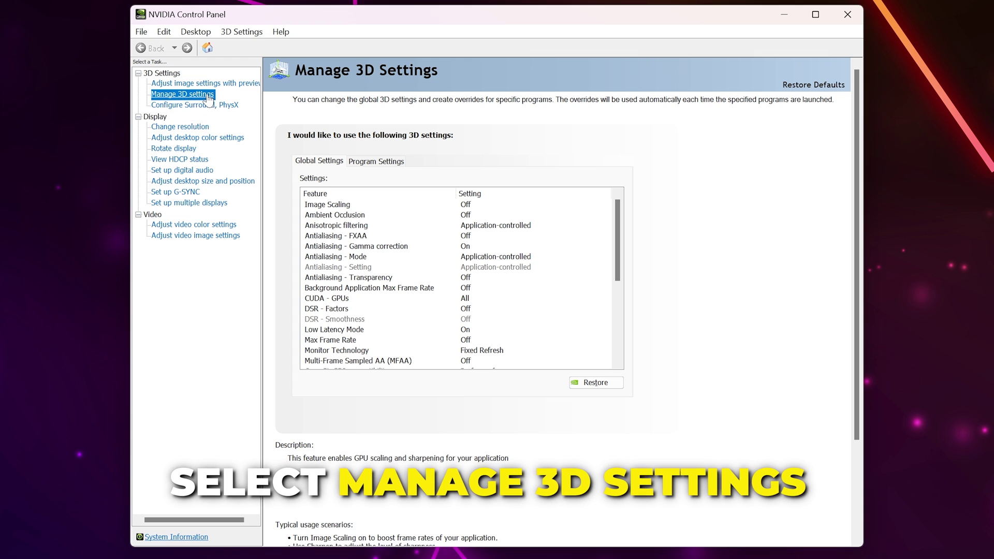
pyautogui.moveTo(615, 223); pyautogui.dragTo(616, 269)
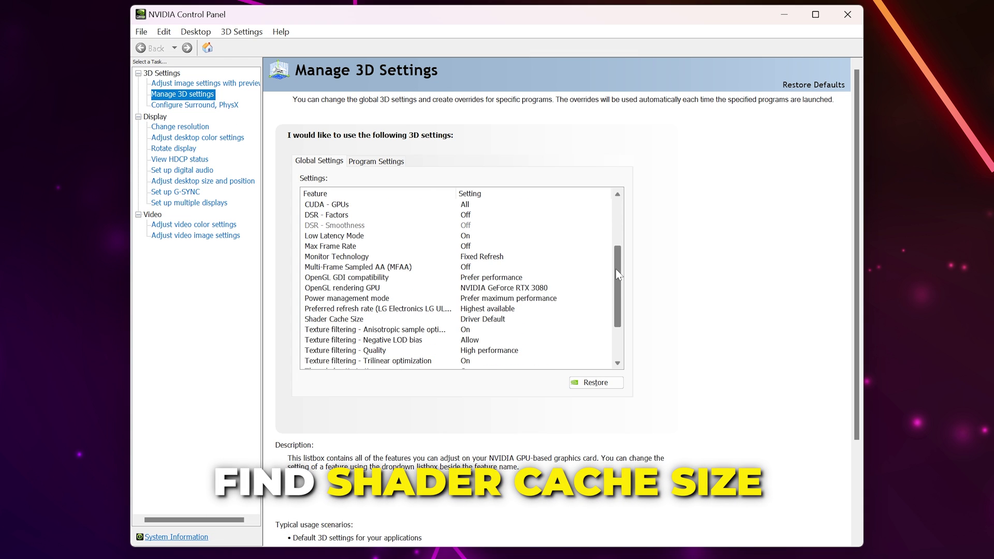
pyautogui.click(493, 320)
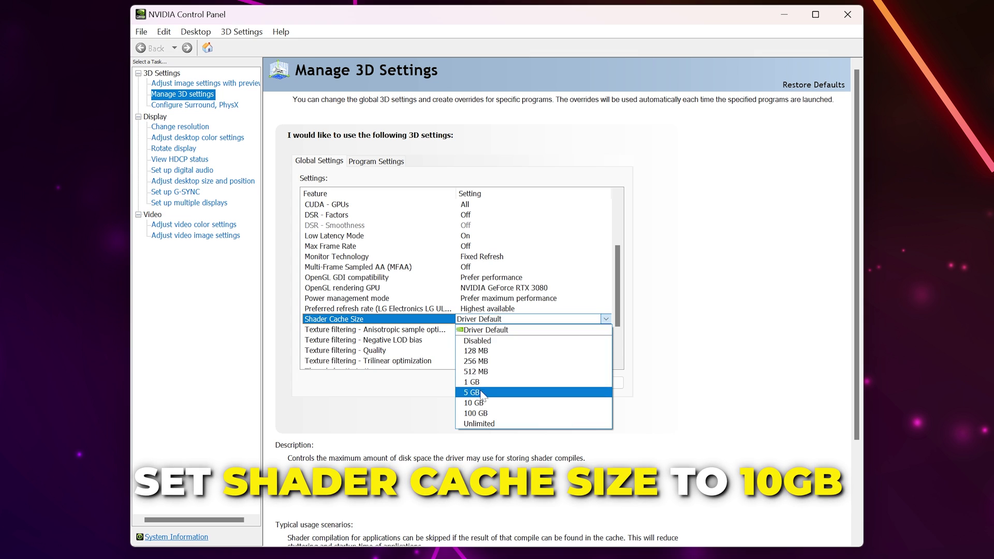
pyautogui.click(479, 403)
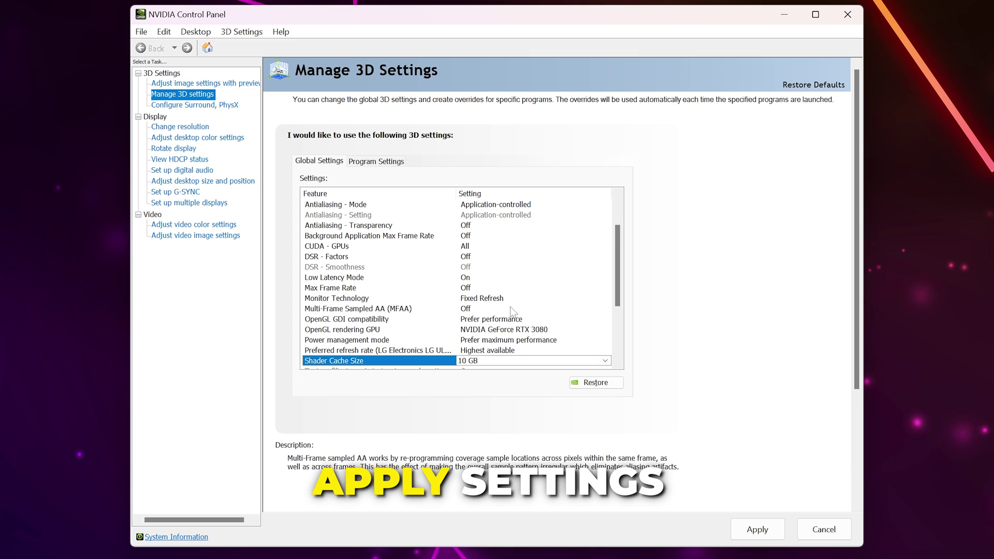
pyautogui.scroll(-2, 510, 306)
pyautogui.click(514, 303)
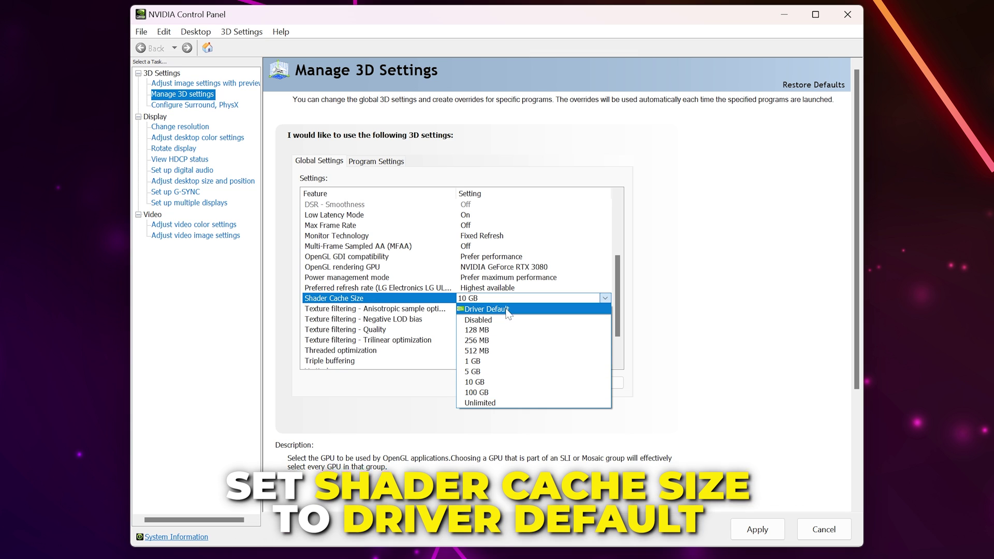
pyautogui.click(484, 311)
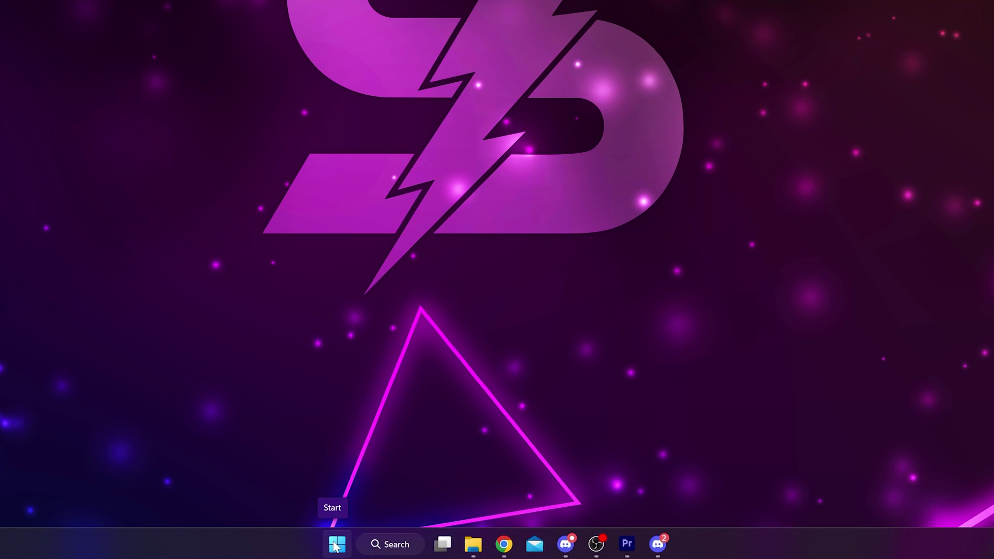
# Confirm hardware-accelerated GPU scheduling is On in default graphics settings, then search for Game Mode
pyautogui.click(337, 545)
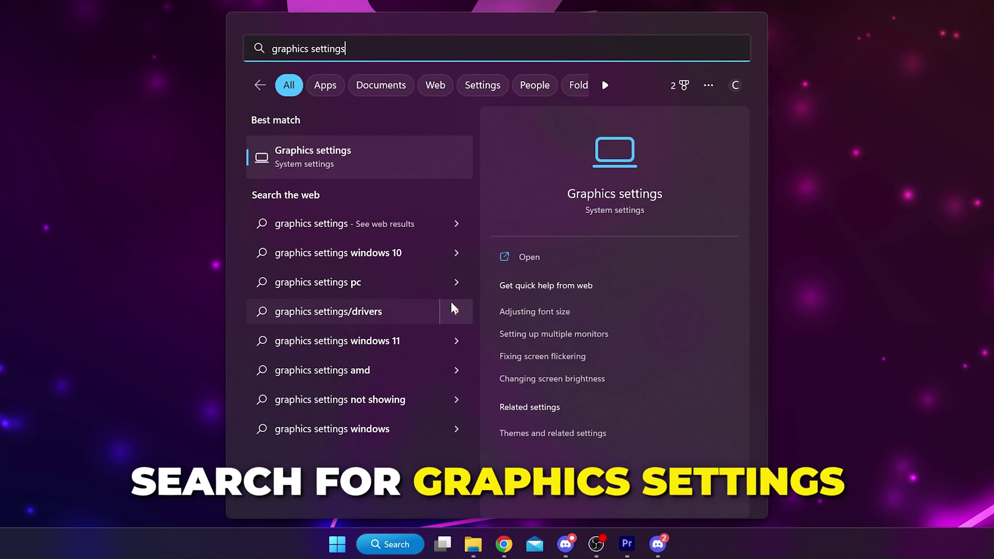
pyautogui.click(324, 157)
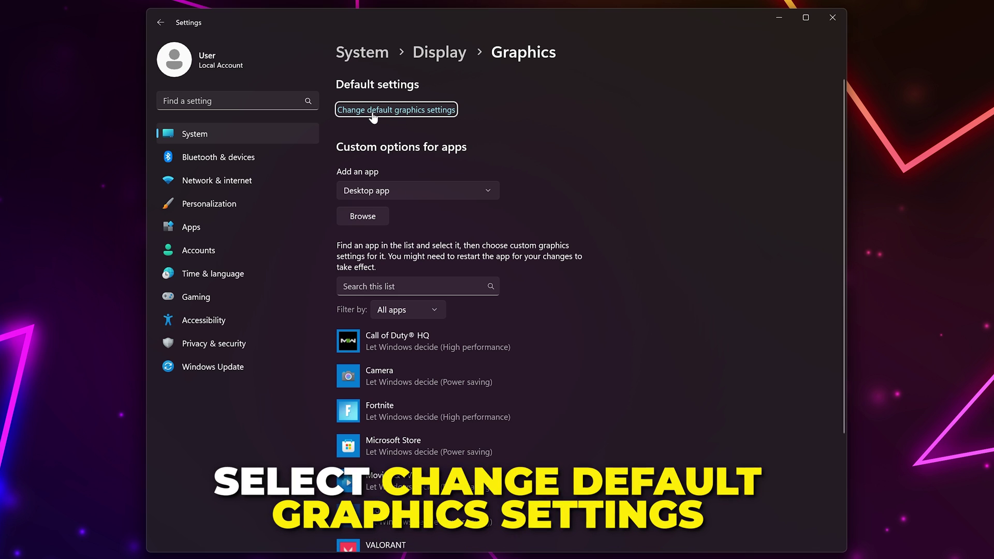
pyautogui.click(376, 111)
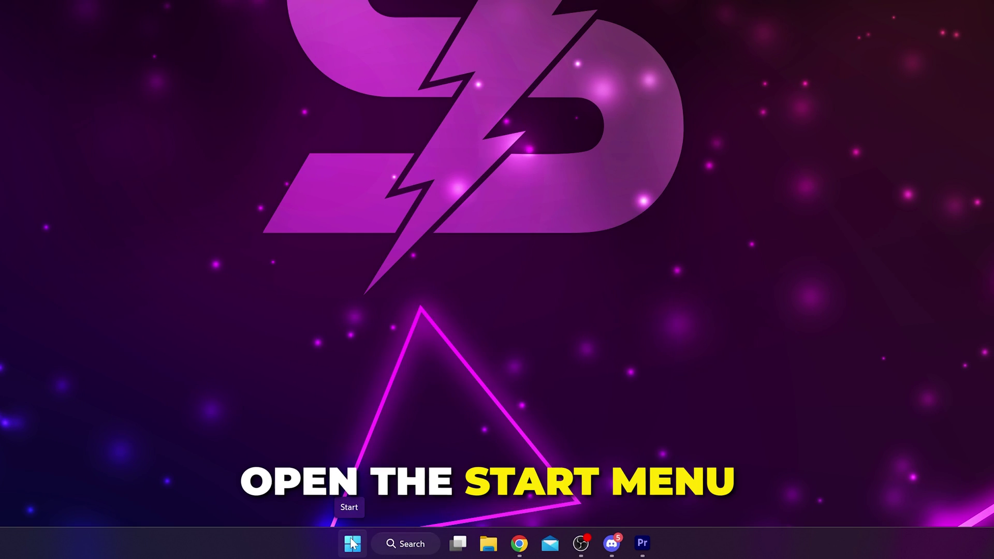
pyautogui.click(351, 544)
pyautogui.write('game mode')
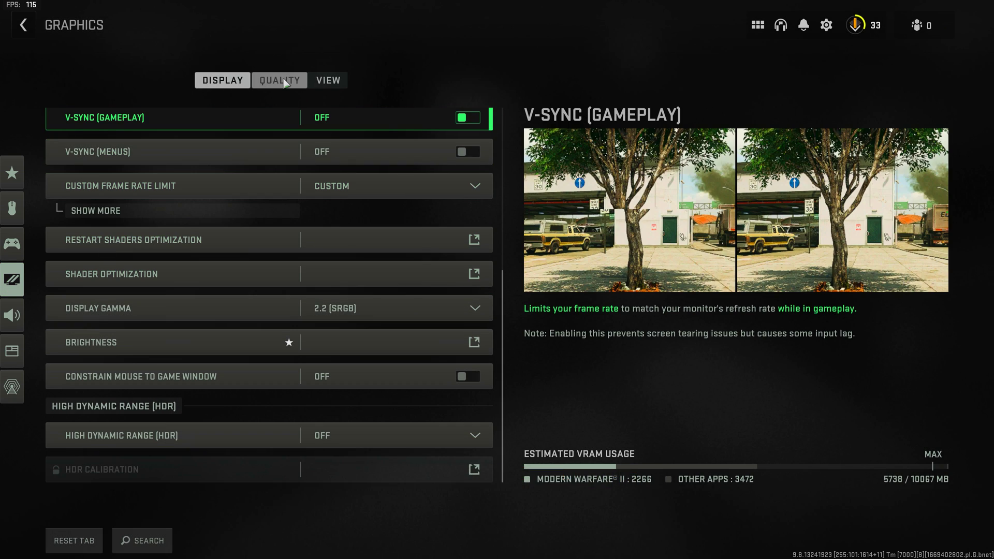
# Set Render Resolution to 97 on the Quality tab and apply the settings
pyautogui.click(279, 80)
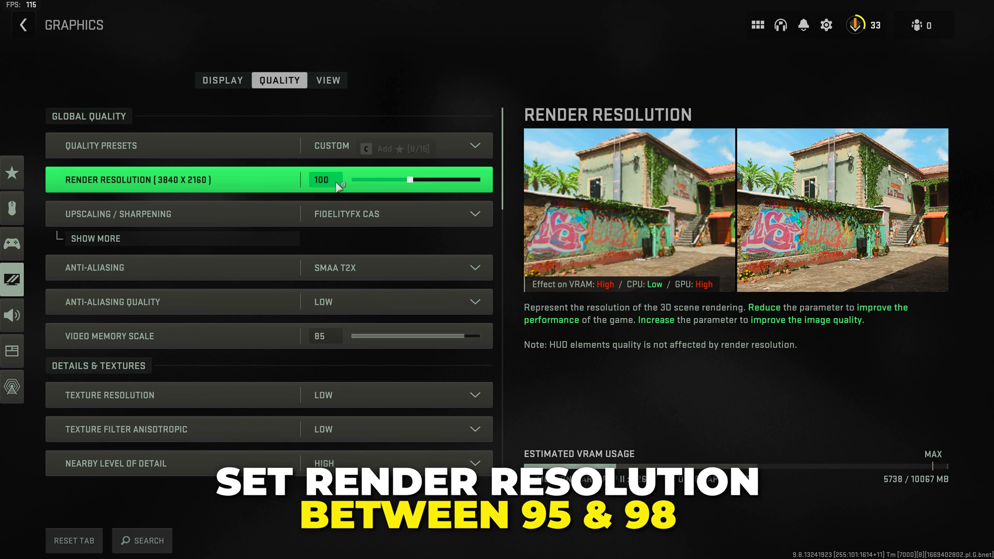
pyautogui.click(338, 185)
pyautogui.write('9')
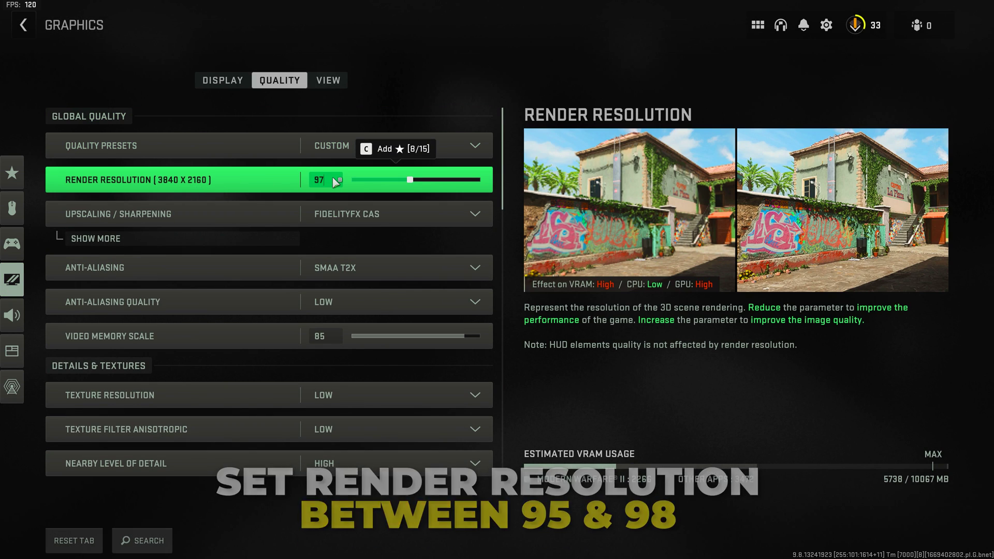
pyautogui.write('7')
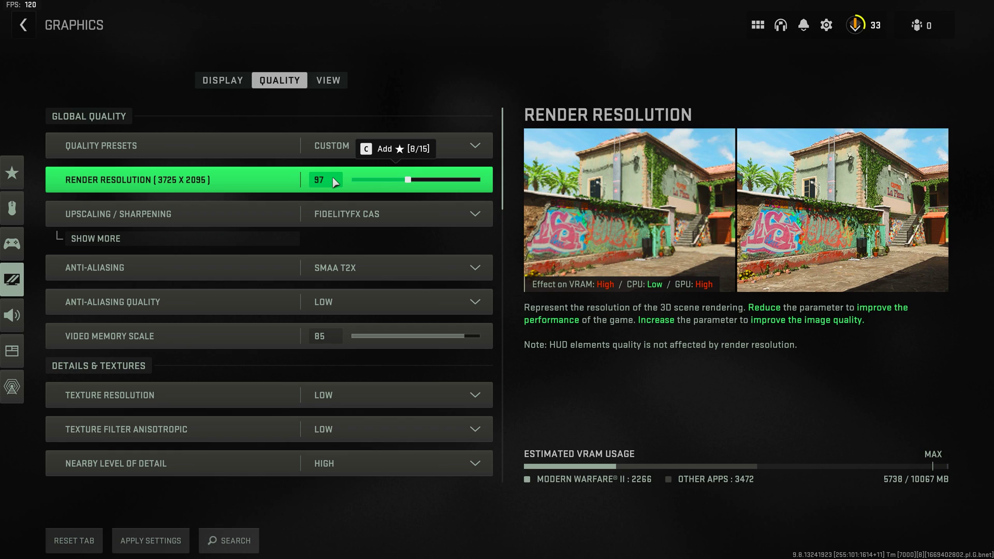
pyautogui.click(152, 543)
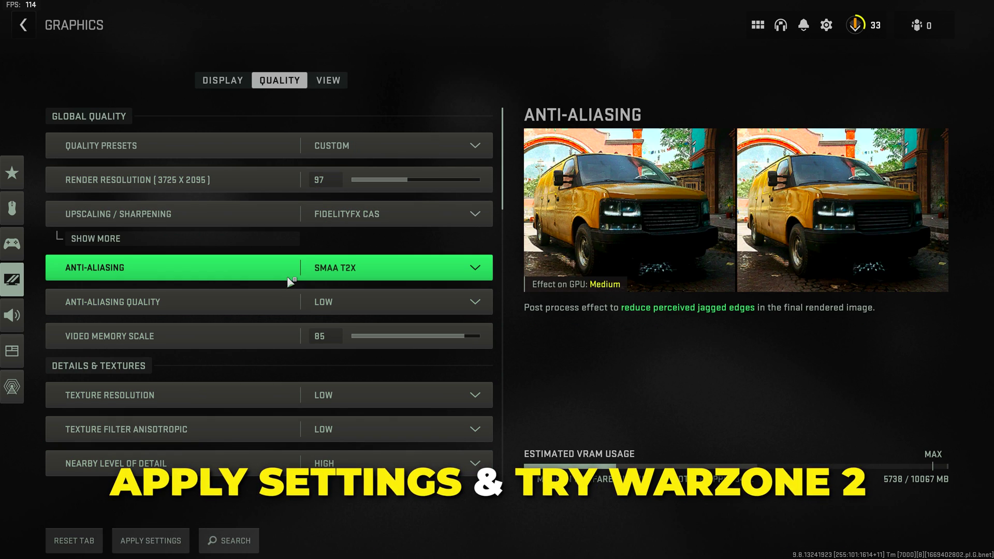
pyautogui.scroll(-3, 335, 272)
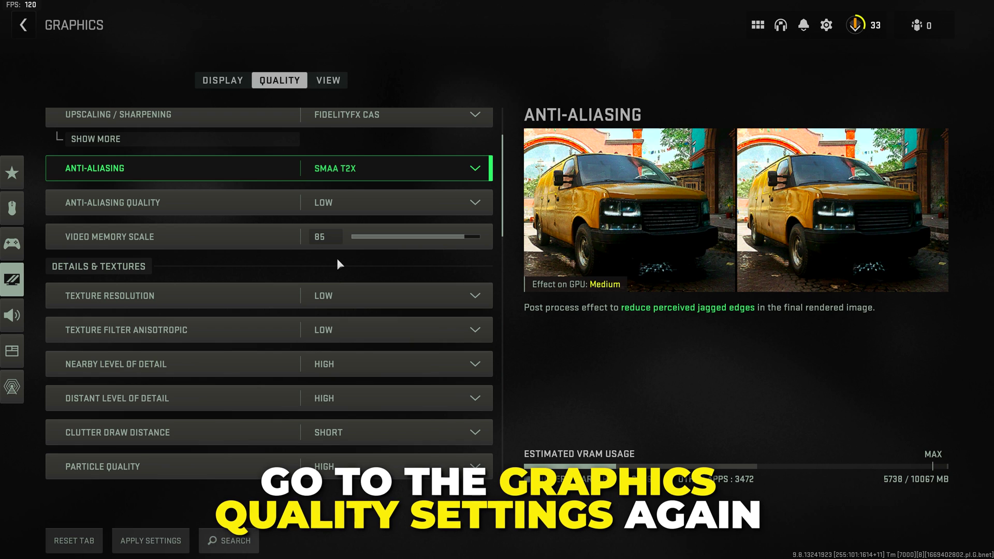
pyautogui.scroll(-1, 336, 256)
pyautogui.scroll(-1, 335, 256)
pyautogui.scroll(-1, 338, 250)
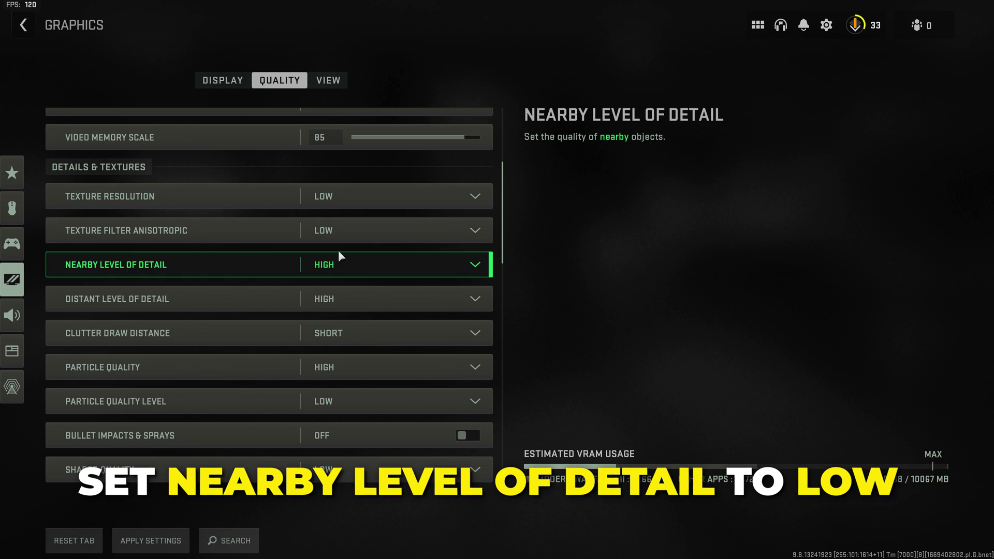
pyautogui.click(354, 264)
pyautogui.click(350, 297)
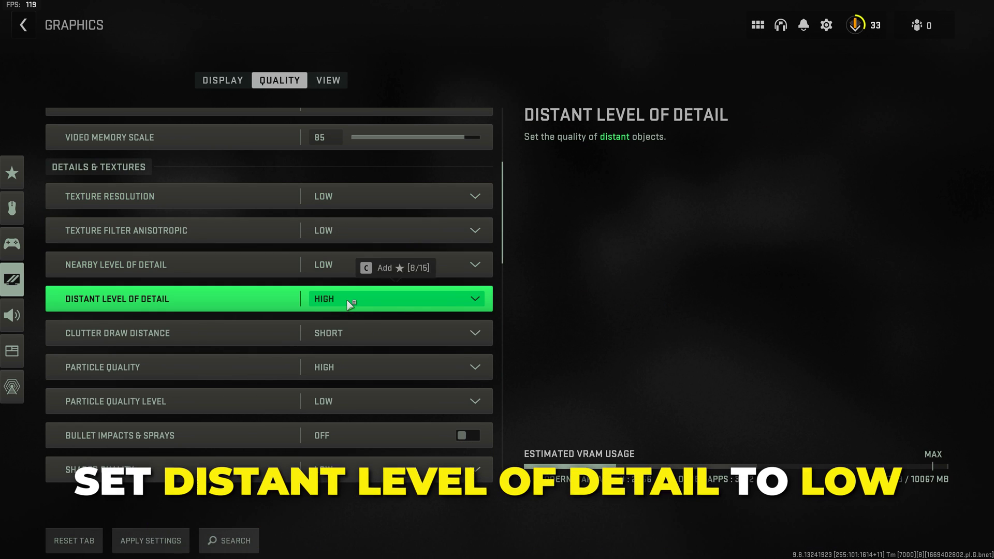
pyautogui.click(355, 365)
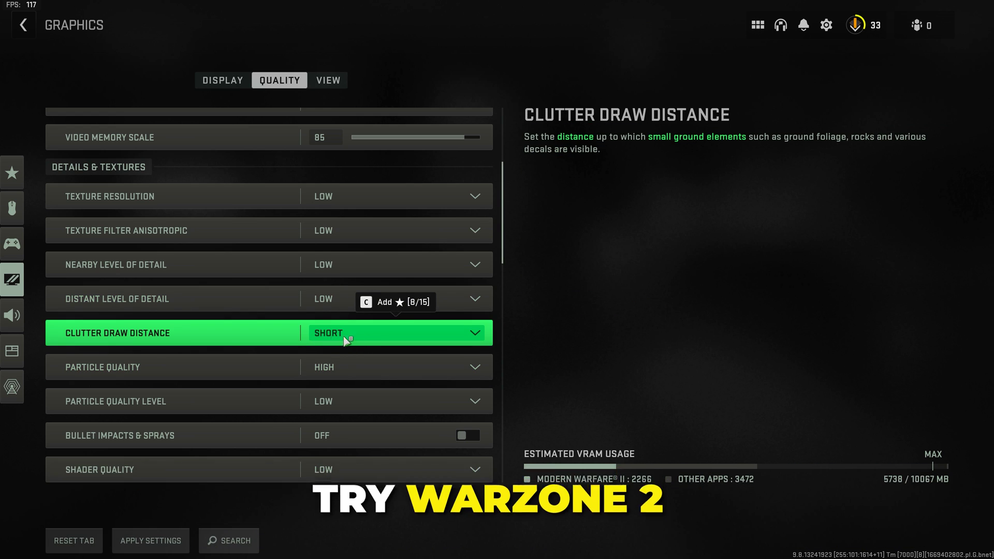
pyautogui.scroll(3, 350, 339)
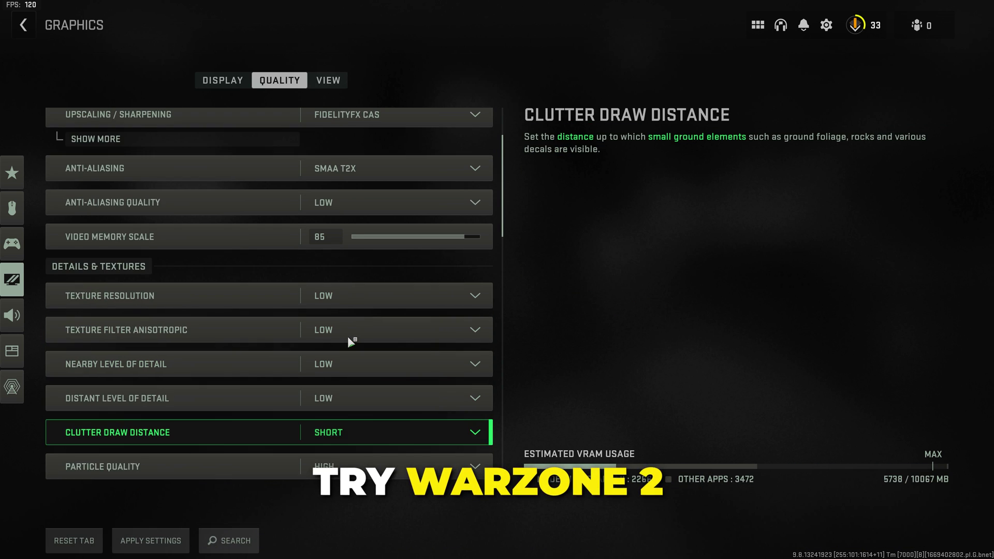
pyautogui.scroll(3, 350, 340)
pyautogui.click(324, 183)
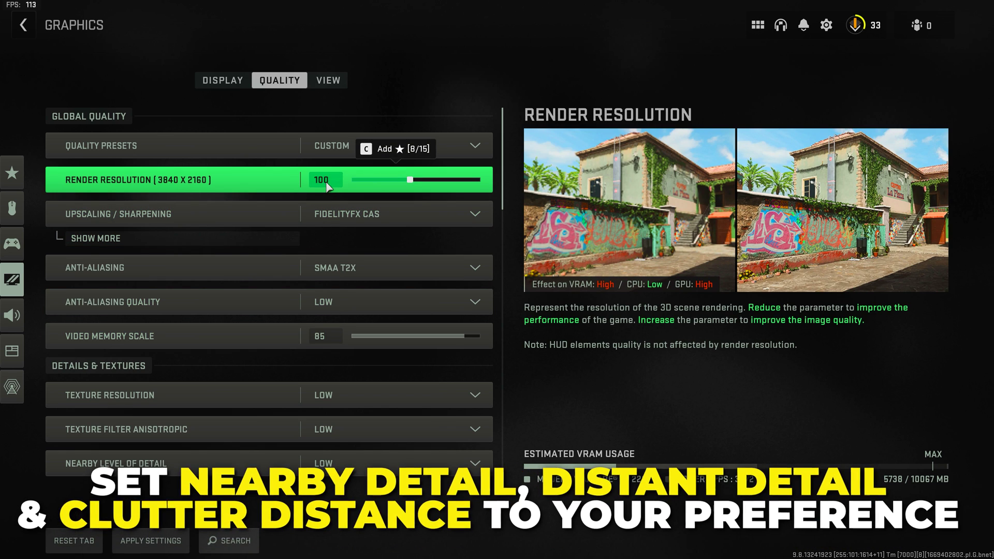
pyautogui.scroll(-2, 342, 278)
pyautogui.scroll(-2, 351, 297)
pyautogui.scroll(-1, 352, 299)
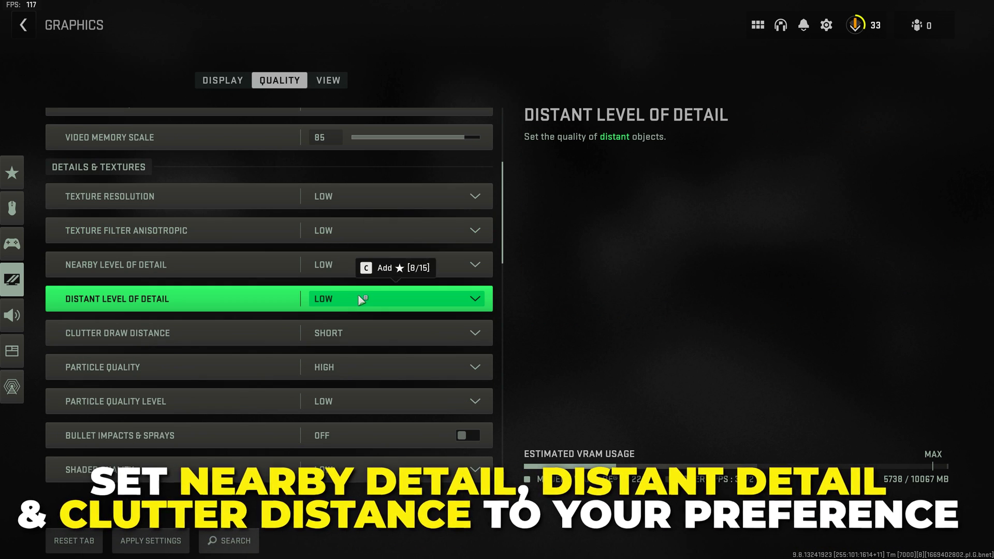
pyautogui.click(361, 303)
pyautogui.click(361, 342)
pyautogui.click(351, 265)
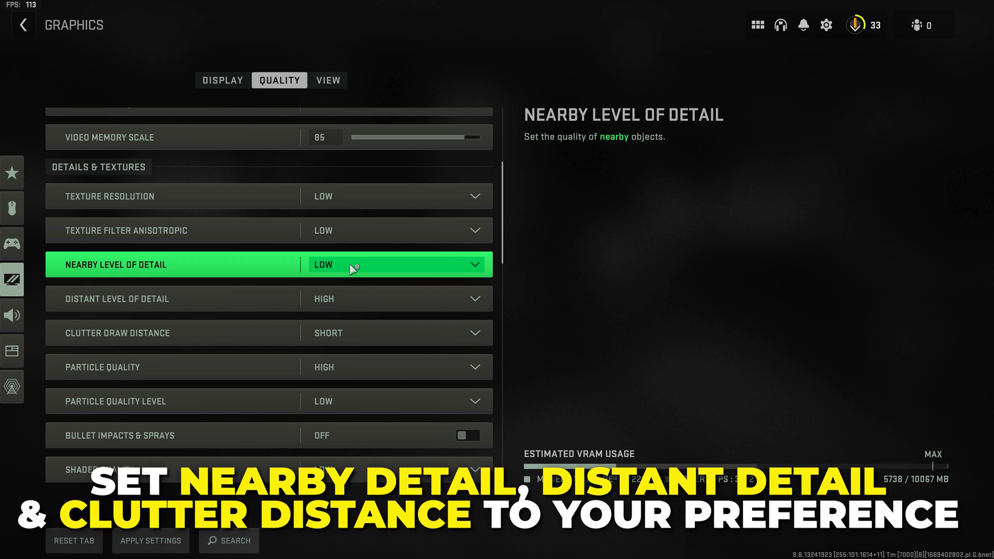
pyautogui.click(353, 330)
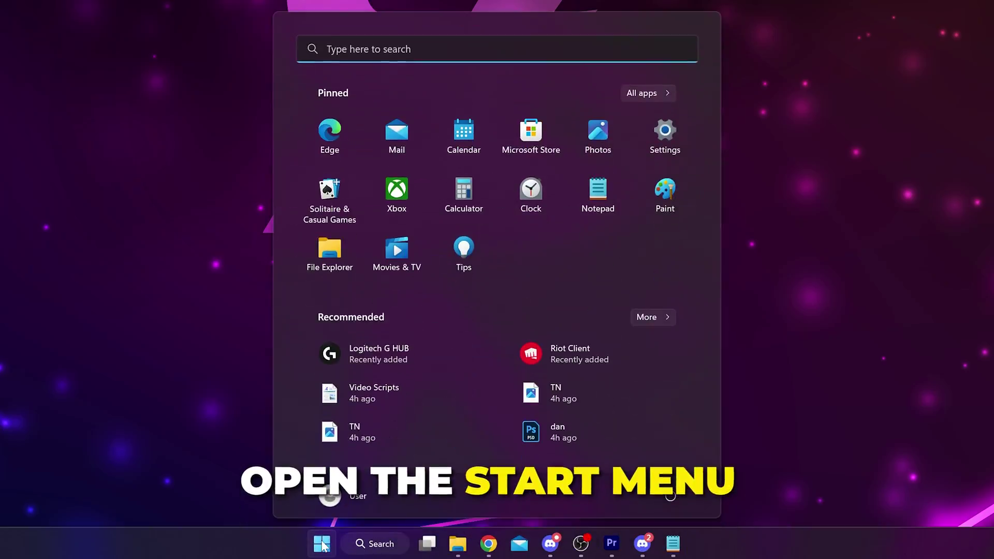
pyautogui.write('cmd')
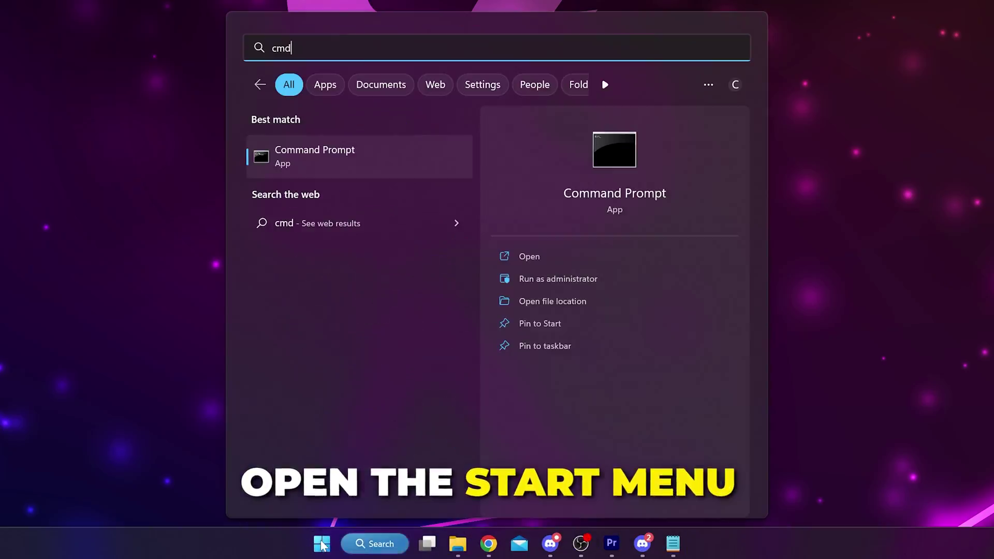
# Run Command Prompt as administrator and flush the DNS cache with ipconfig /flushdns
pyautogui.rightClick(317, 163)
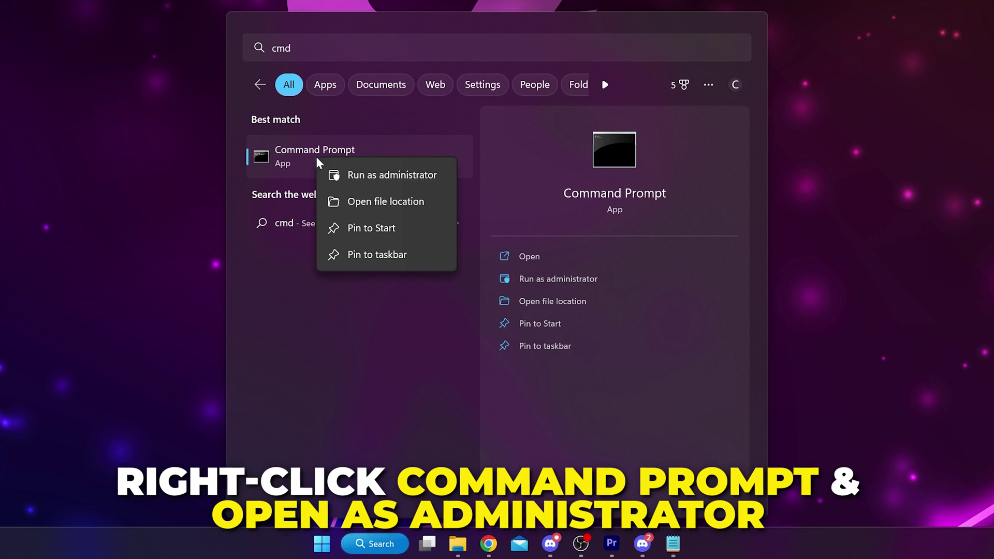
pyautogui.click(379, 178)
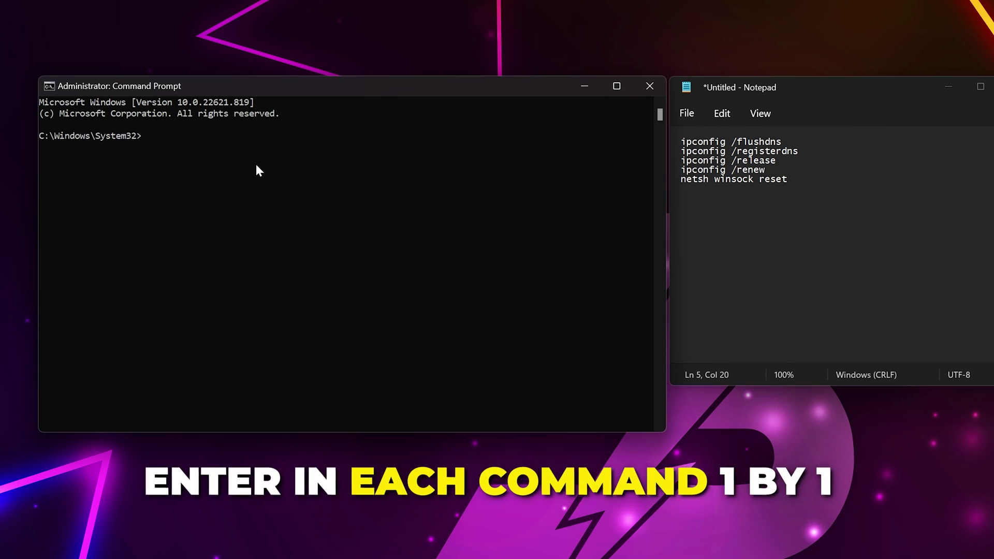
pyautogui.write('ipconfig /flushdns')
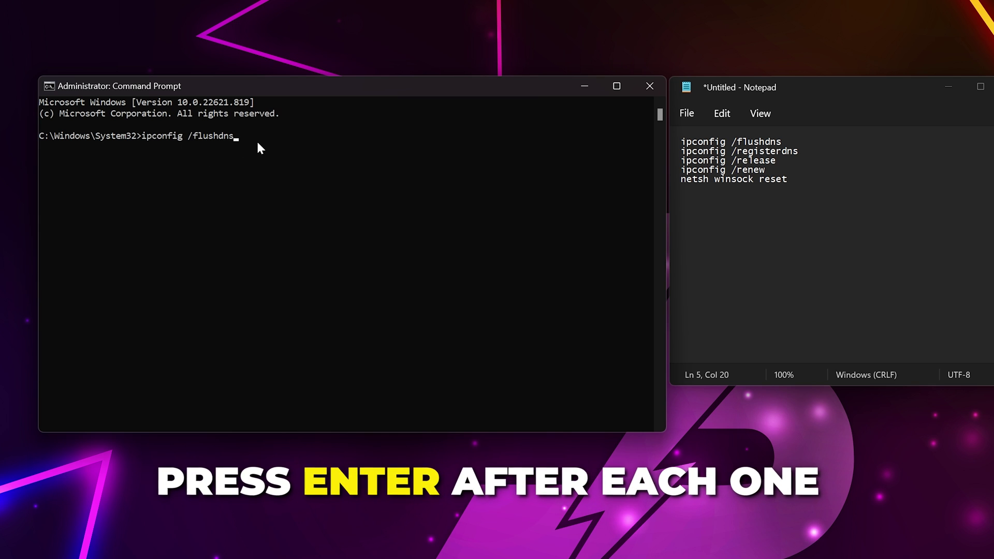
pyautogui.press('Return')
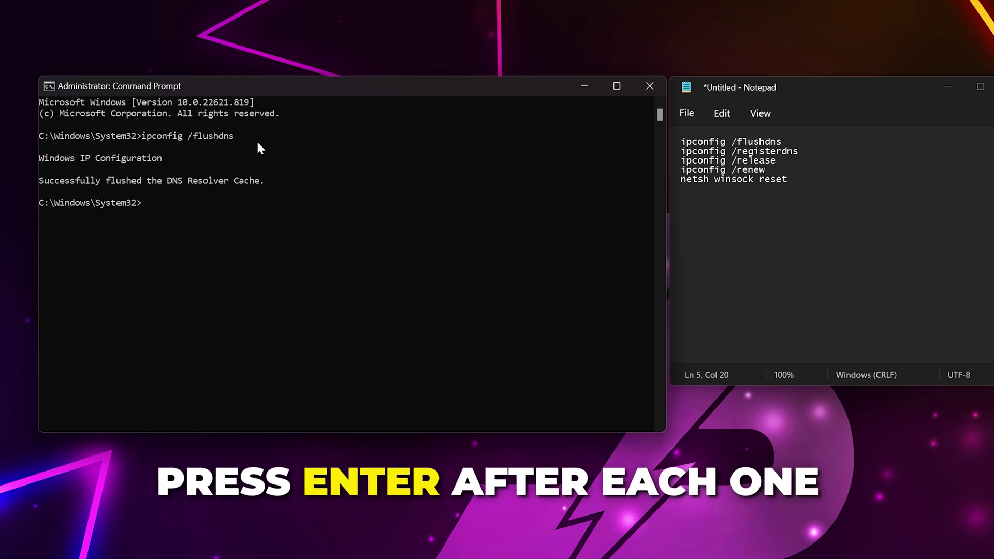
# Copy ipconfig /registerdns from the notes and paste it into the prompt
pyautogui.moveTo(681, 150); pyautogui.dragTo(798, 151)
pyautogui.hotkey('ctrl', 'c')
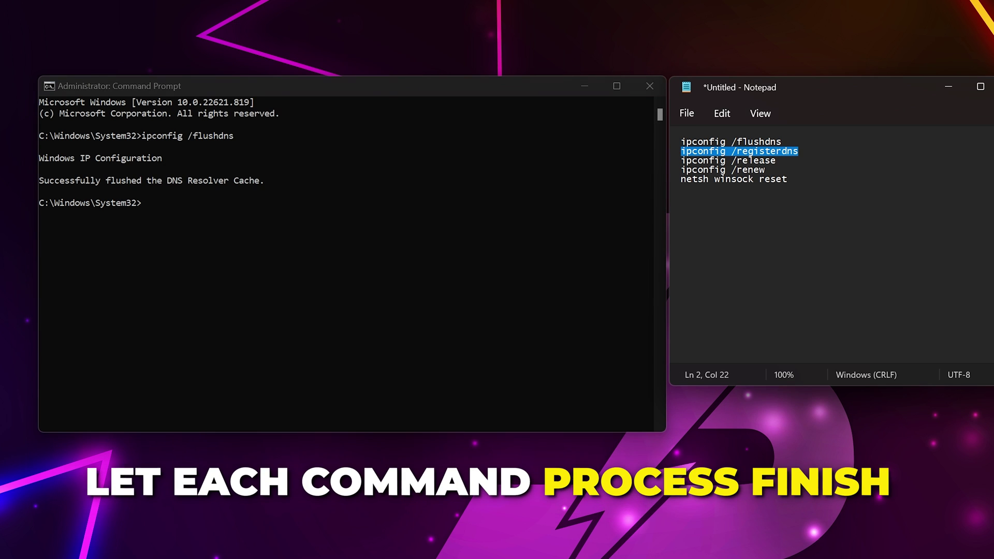
pyautogui.click(313, 96)
pyautogui.hotkey('ctrl', 'v')
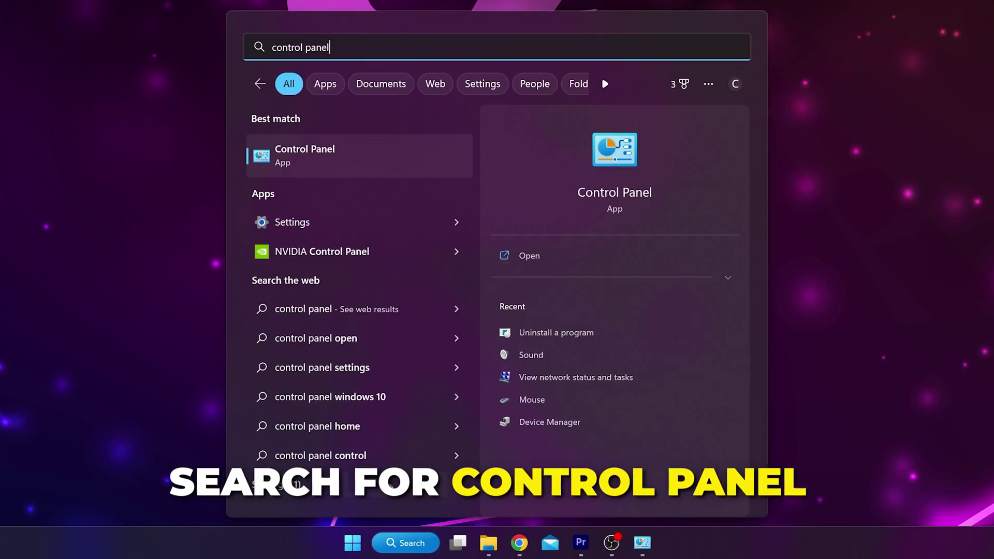
# Open the Ethernet adapter's Internet Protocol Version 4 (TCP/IPv4) properties from Control Panel
pyautogui.click(310, 154)
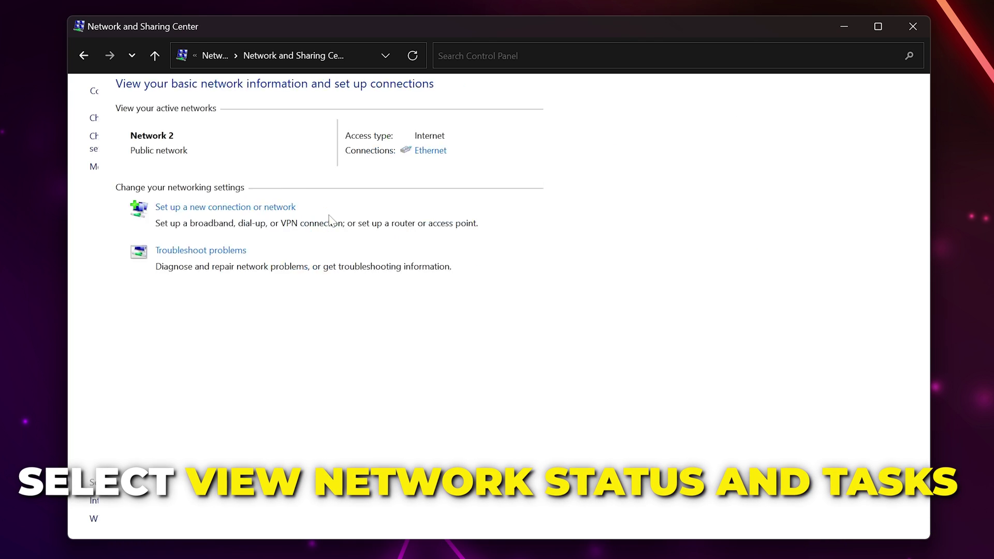
pyautogui.click(548, 152)
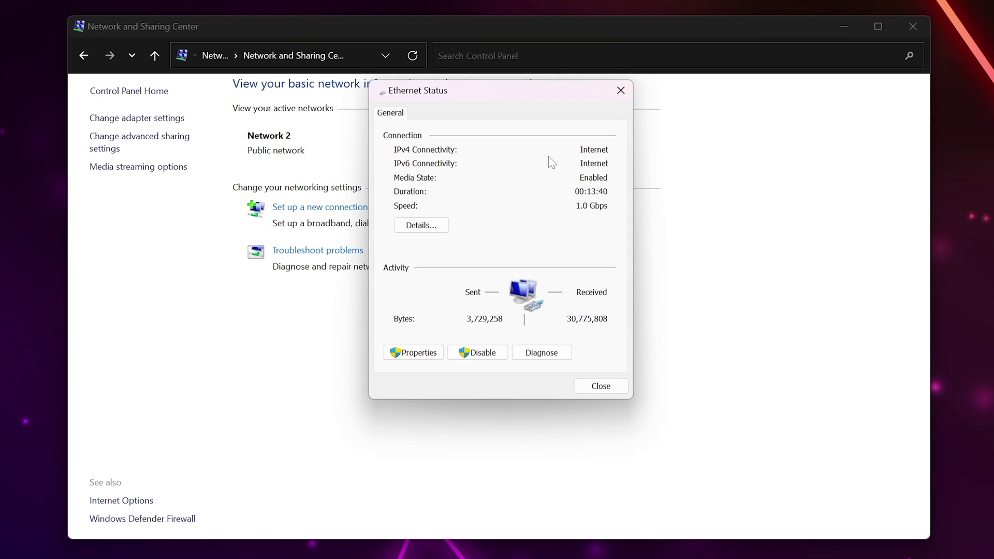
pyautogui.click(409, 352)
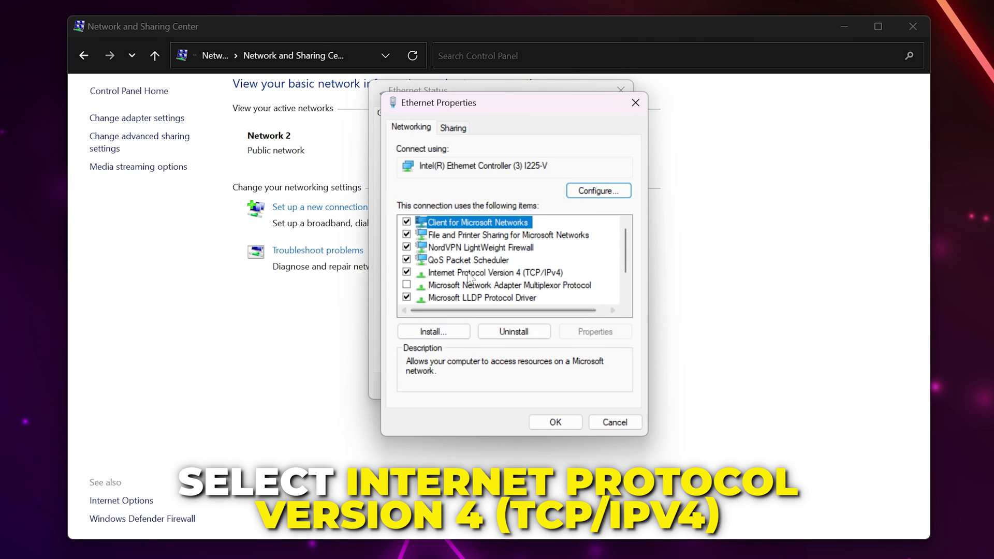
pyautogui.click(495, 274)
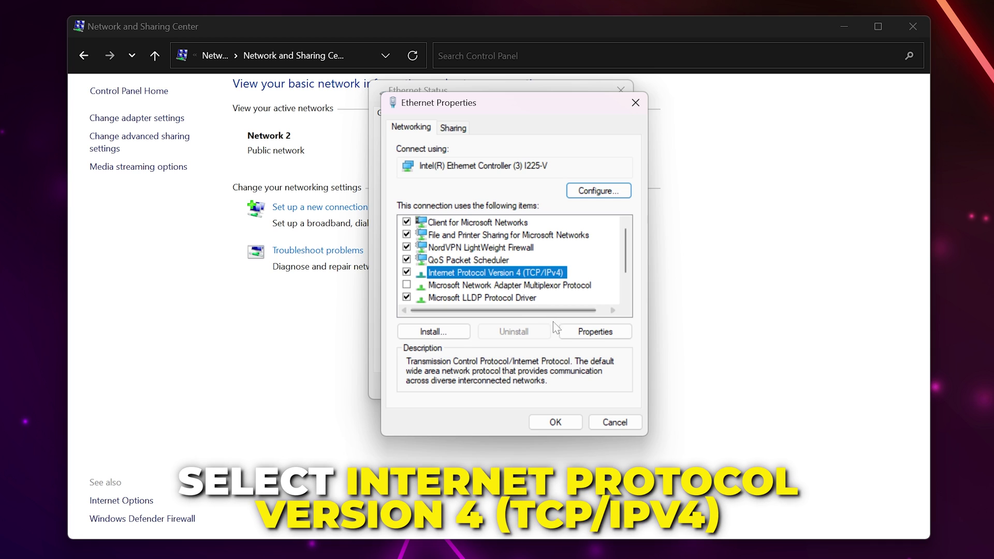
pyautogui.click(595, 331)
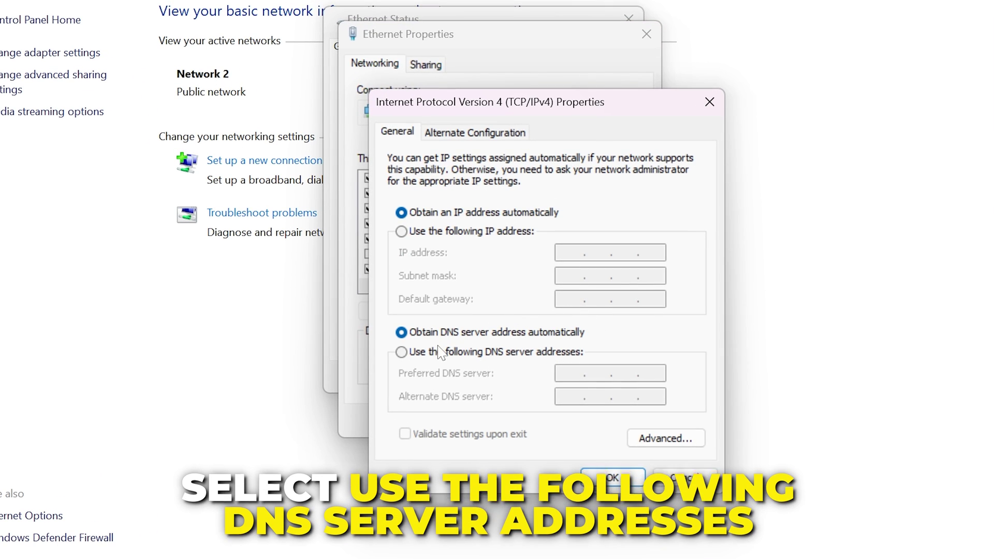
# Switch to manual DNS server addresses, entering Google's addresses, then Cloudflare's 1.1.1.1 as preferred
pyautogui.click(450, 353)
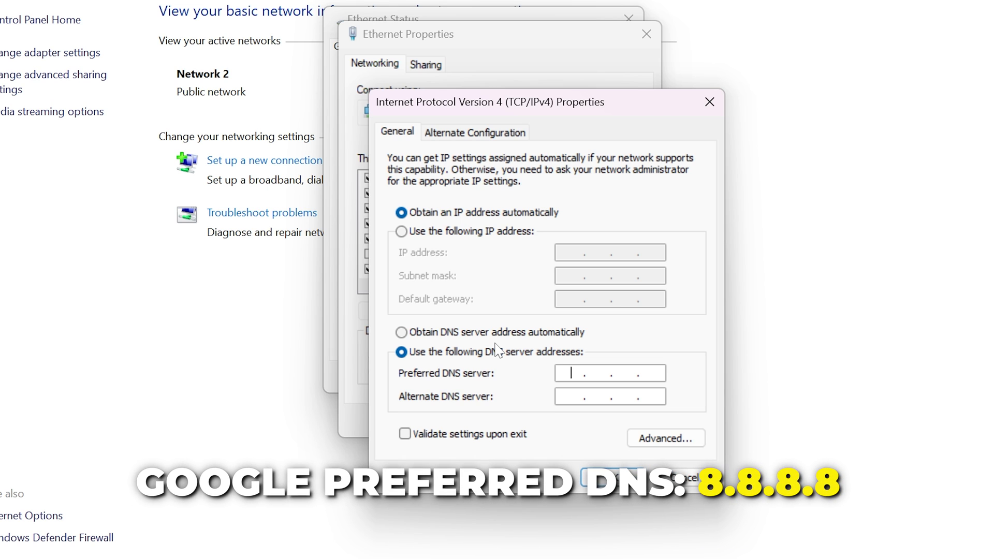
pyautogui.write('8.8.8.8')
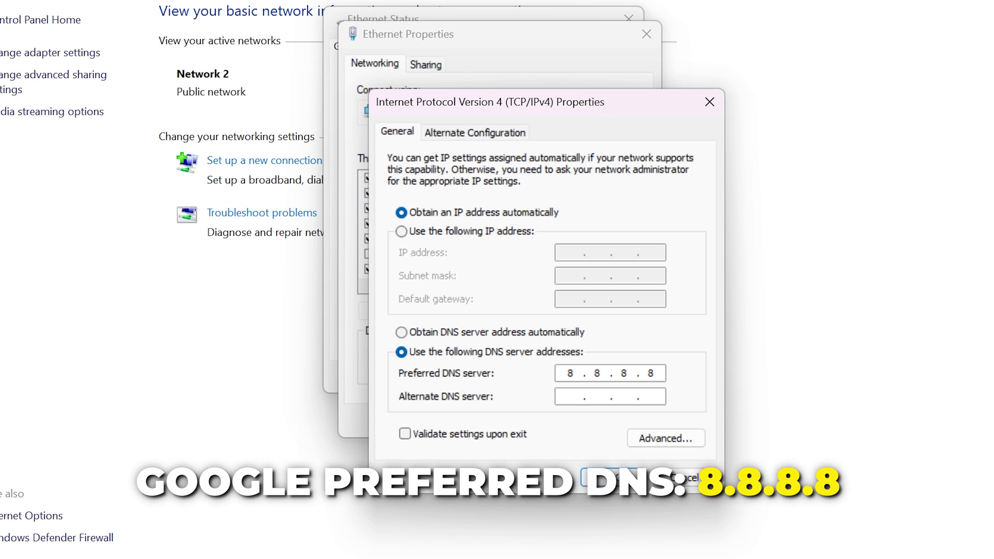
pyautogui.press('Tab')
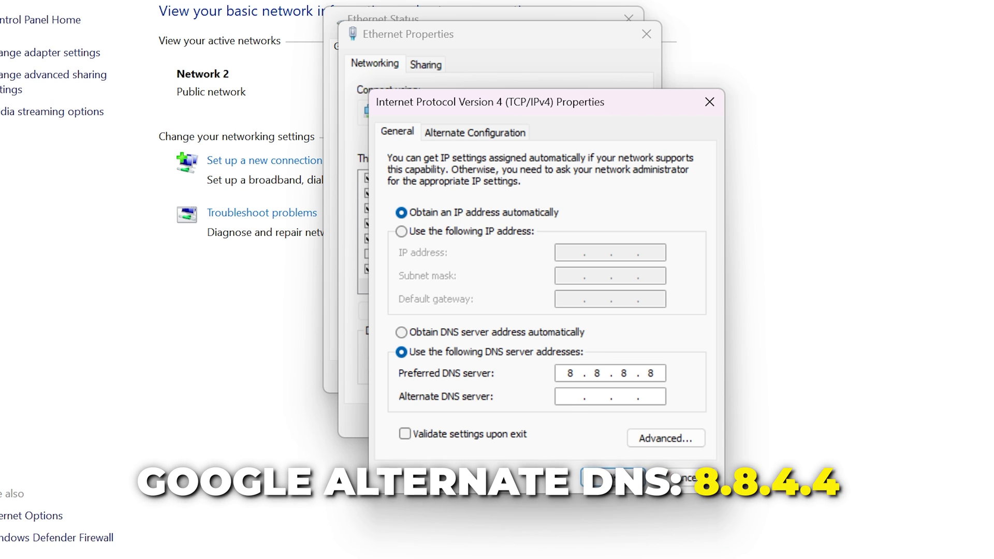
pyautogui.write('8.8.4.')
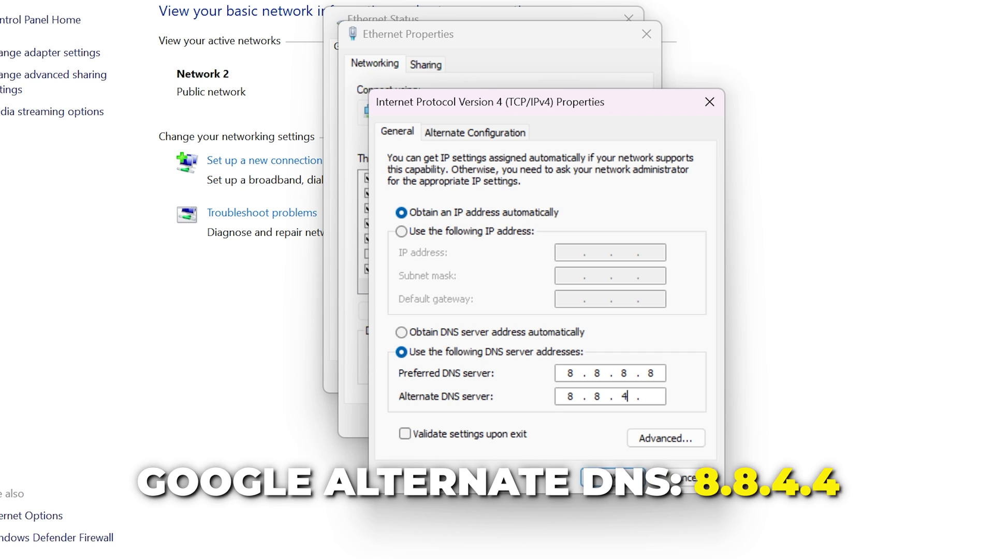
pyautogui.write('4')
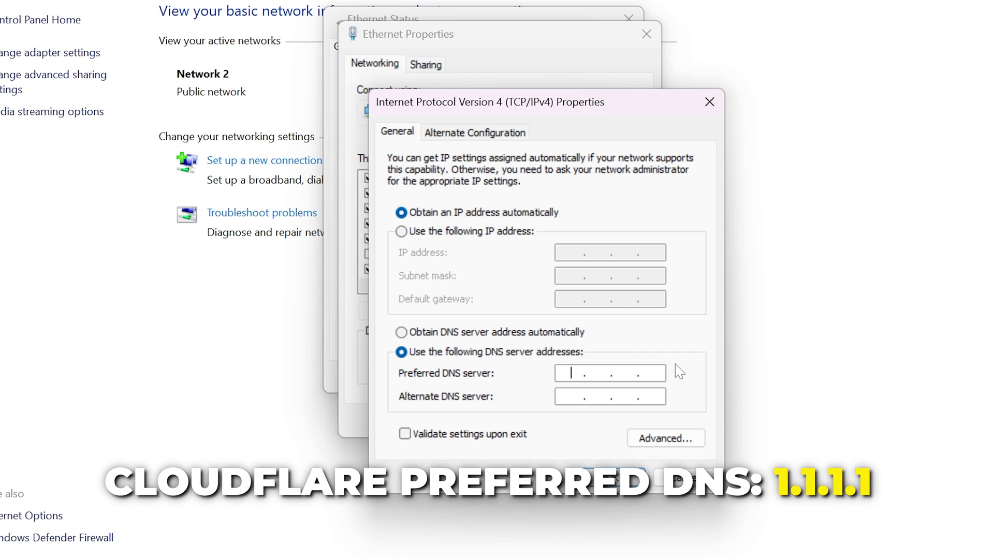
pyautogui.write('1.1.1.1')
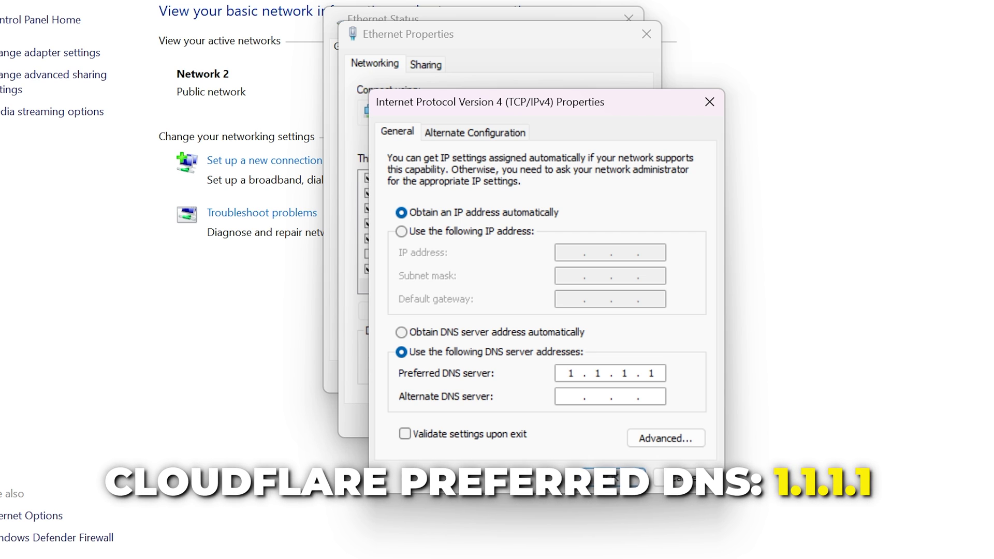
pyautogui.press('Tab')
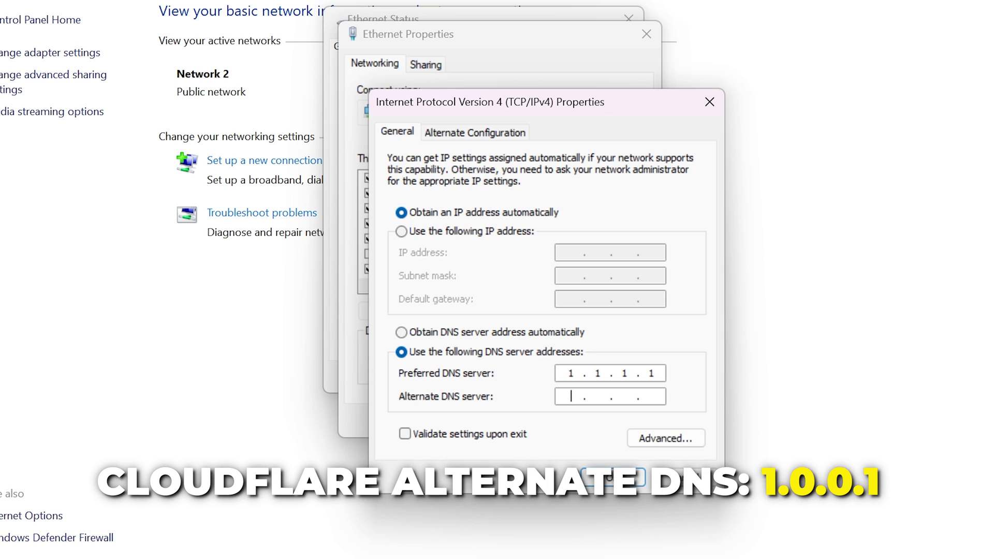